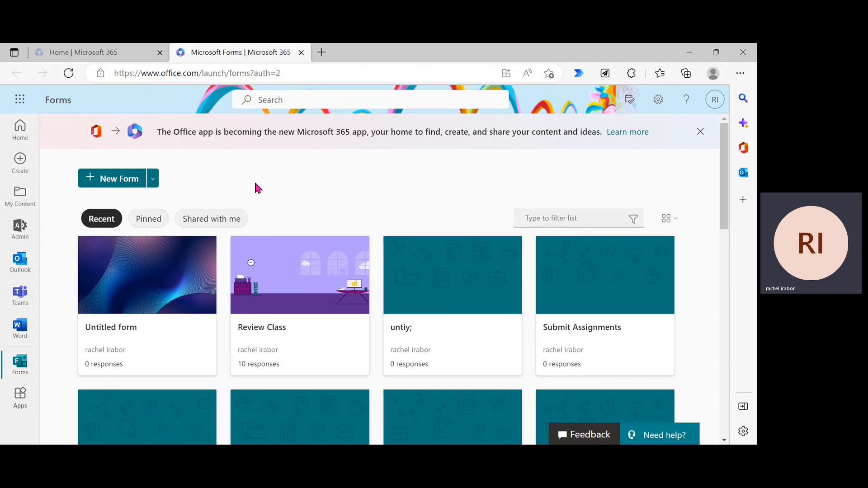
Step: Create a new blank form and title it 'Youtube Form Event'
{"action": "left_click", "coordinate": [128, 183]}
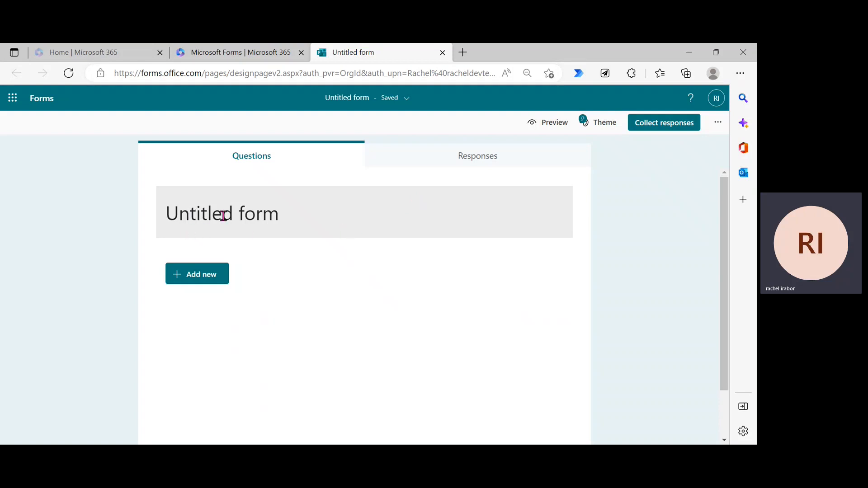
{"action": "left_click", "coordinate": [243, 213]}
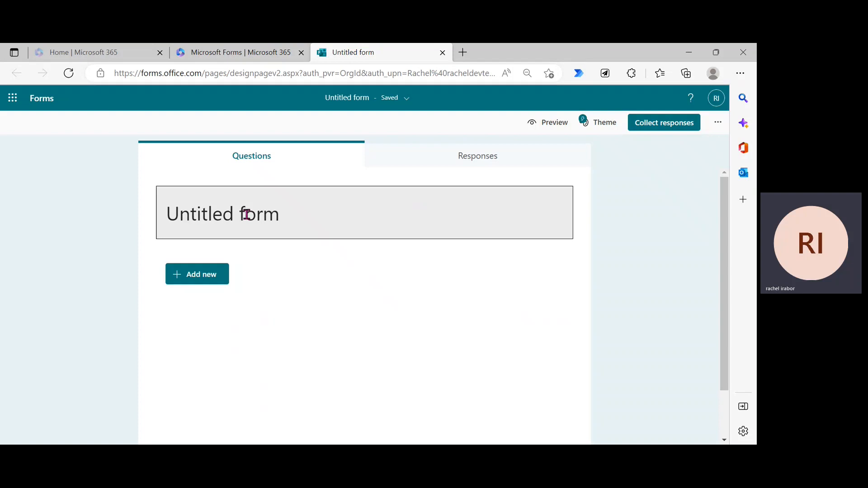
{"action": "triple_click", "coordinate": [225, 206]}
{"action": "key", "text": "BackSpace"}
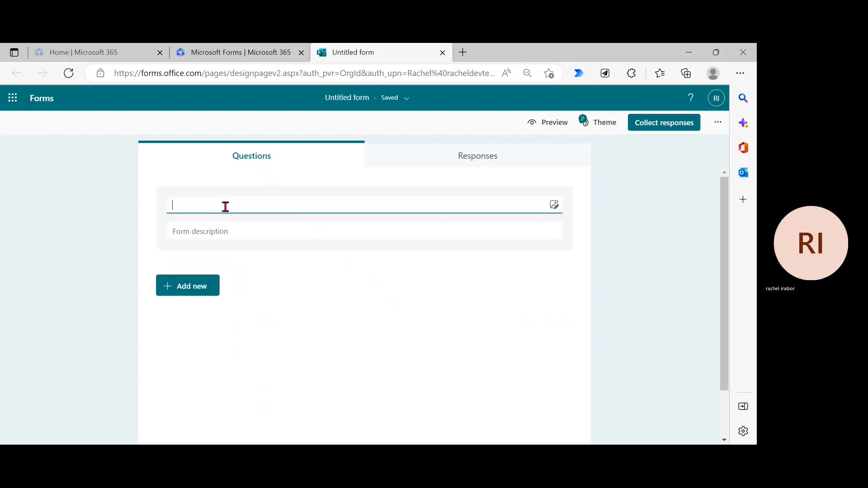
{"action": "type", "text": "Youtu"}
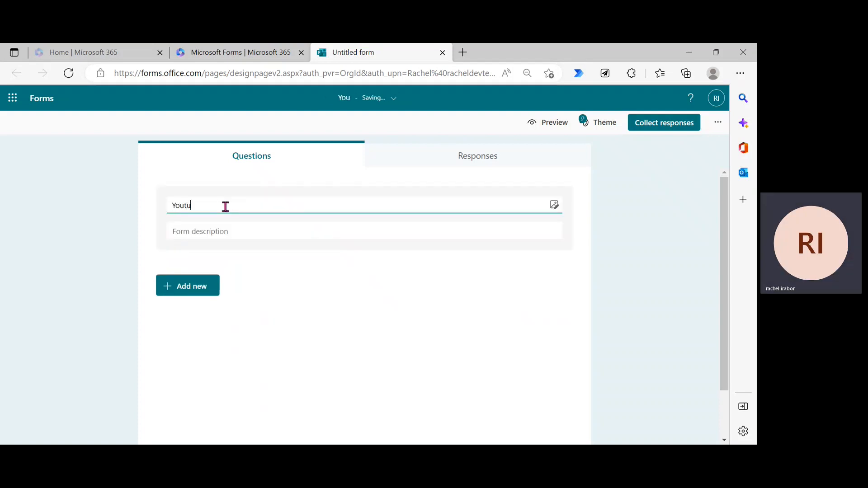
{"action": "type", "text": "be F"}
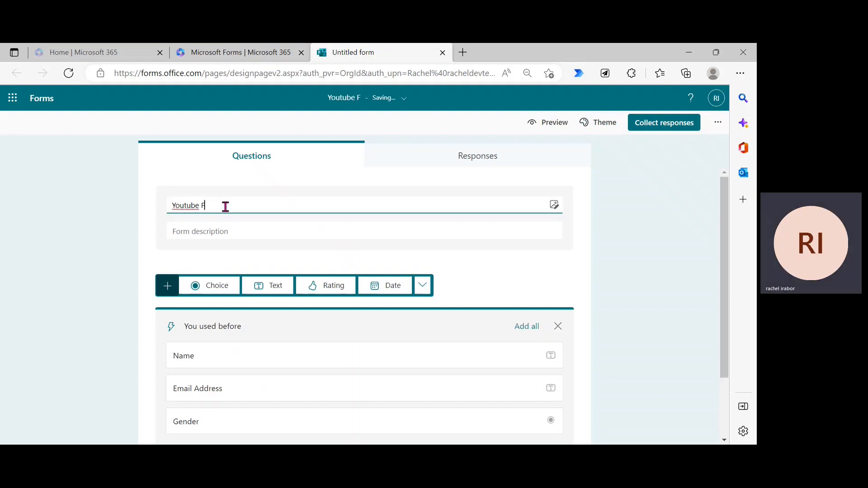
{"action": "type", "text": "orm Event"}
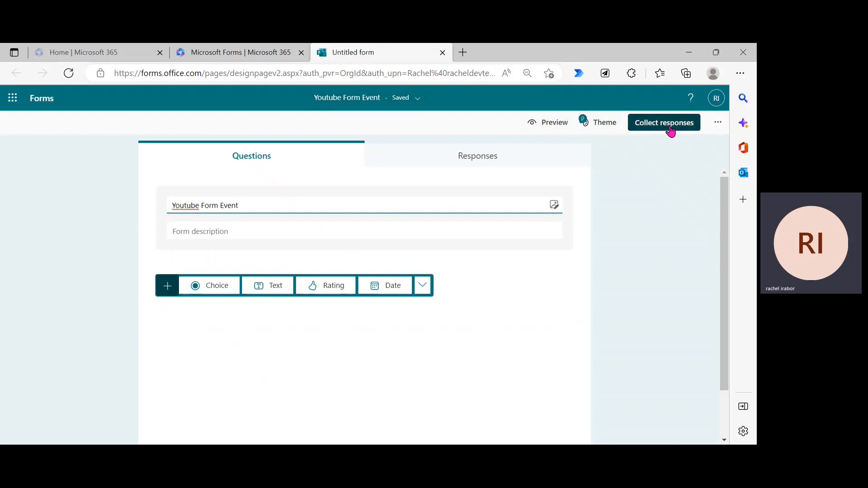
Step: Browse the form settings menu and the additional question types without choosing anything
{"action": "left_click", "coordinate": [717, 126]}
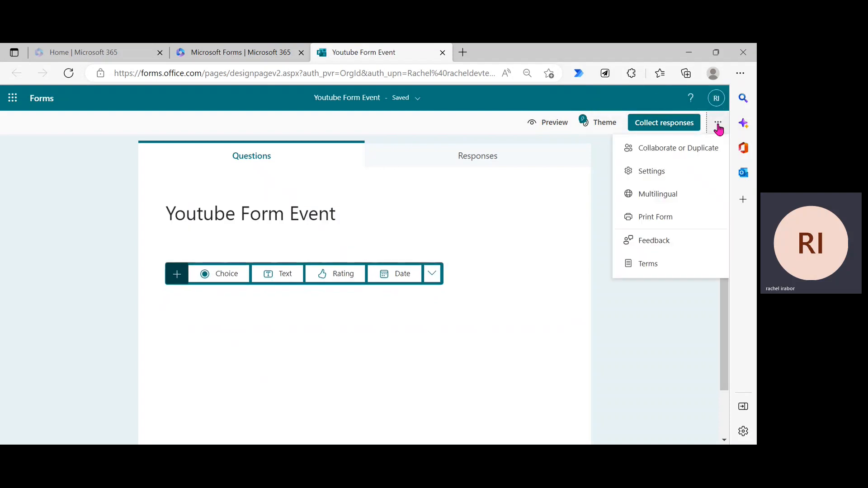
{"action": "left_click", "coordinate": [719, 130]}
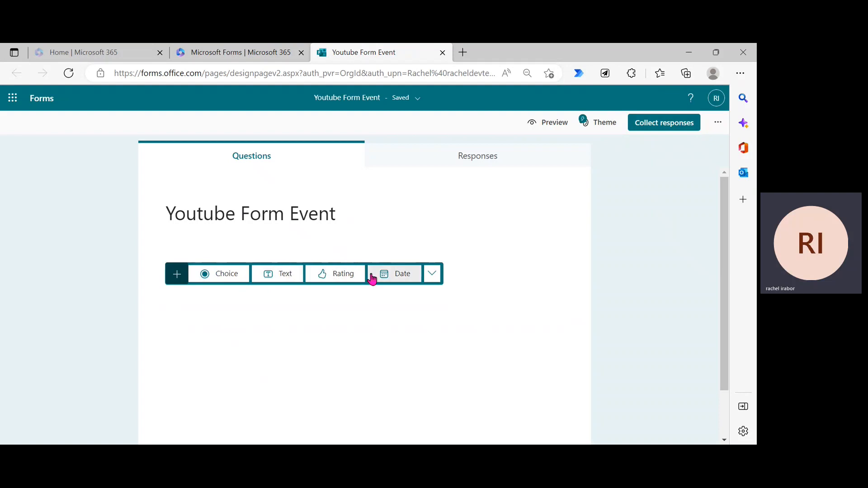
{"action": "left_click", "coordinate": [433, 275]}
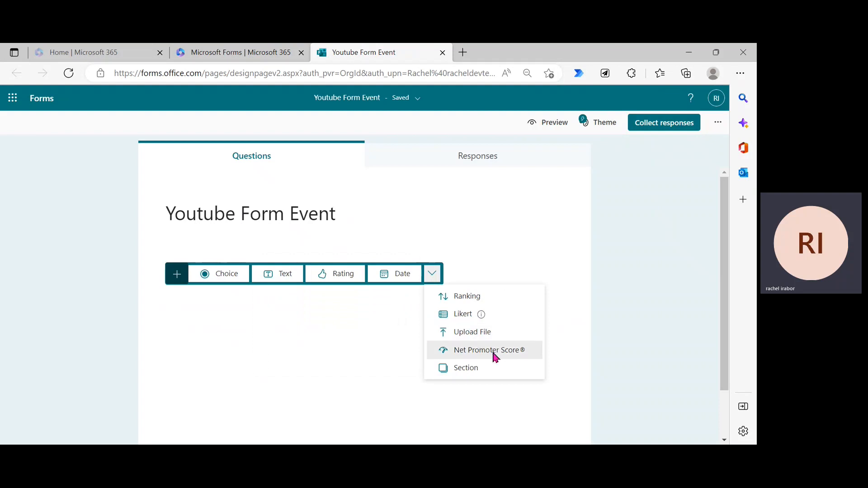
{"action": "left_click", "coordinate": [624, 312]}
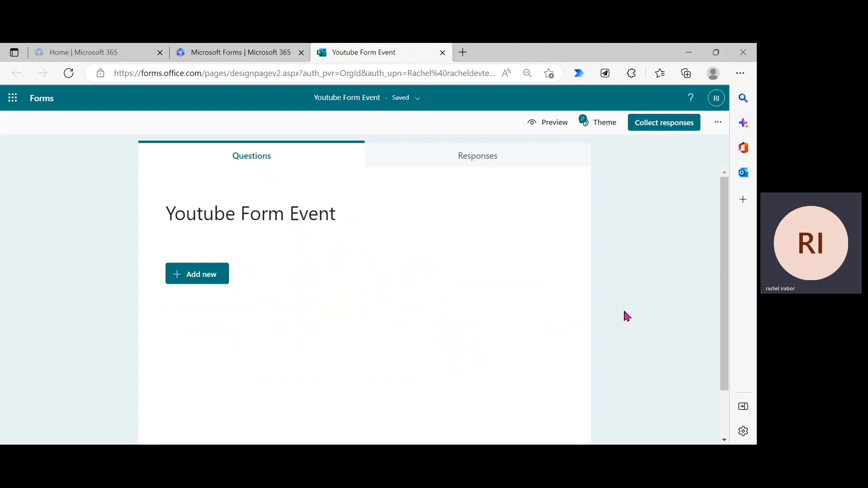
{"action": "left_click", "coordinate": [209, 277]}
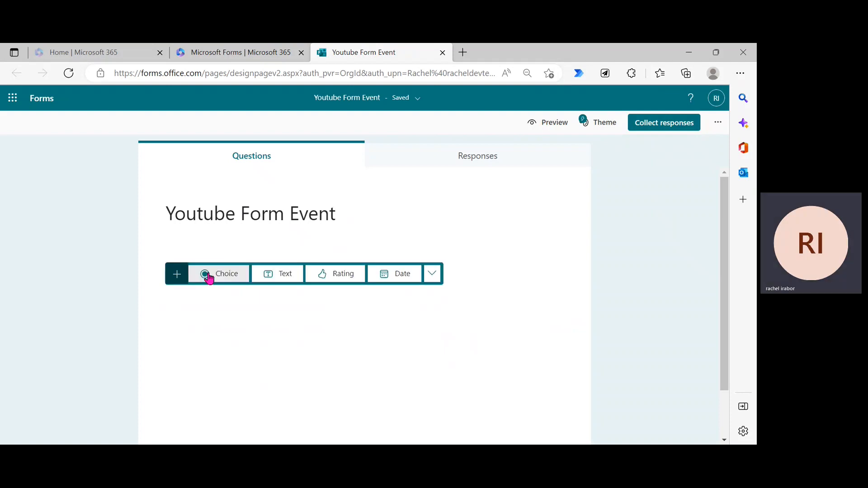
{"action": "left_click", "coordinate": [663, 268]}
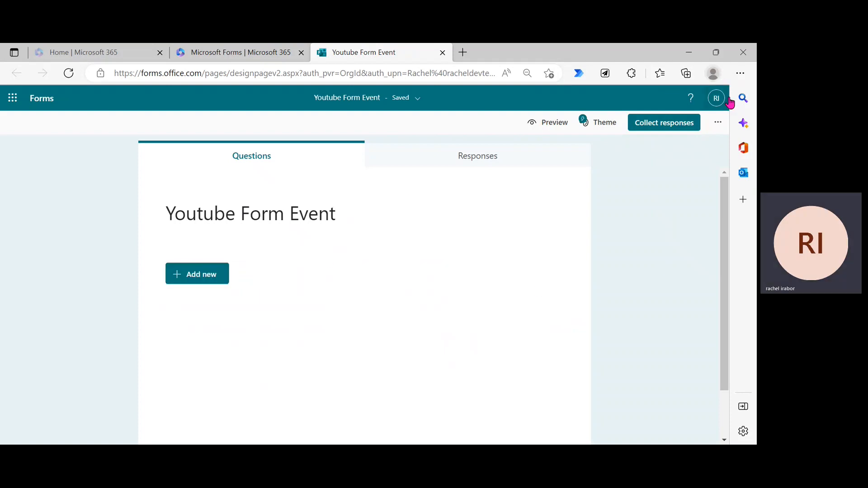
Step: Zoom the browser page from 90% to 100% and show the new-question type choices
{"action": "left_click", "coordinate": [740, 77]}
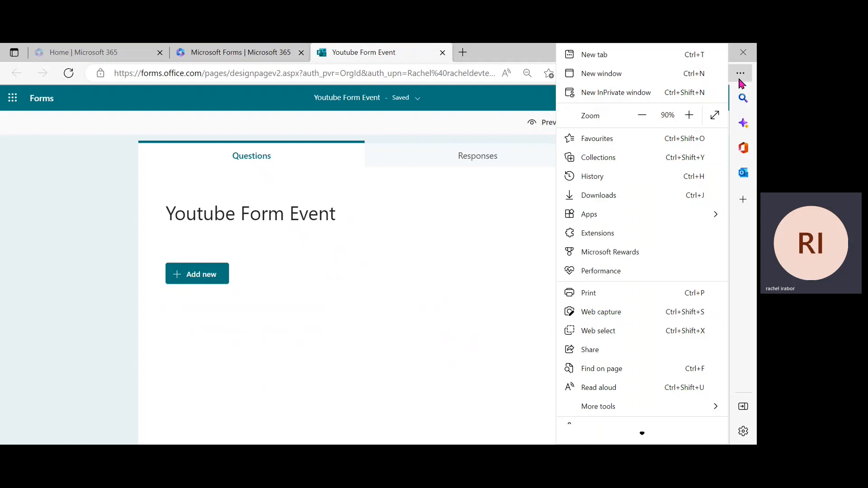
{"action": "left_click", "coordinate": [690, 116]}
{"action": "left_click", "coordinate": [59, 180]}
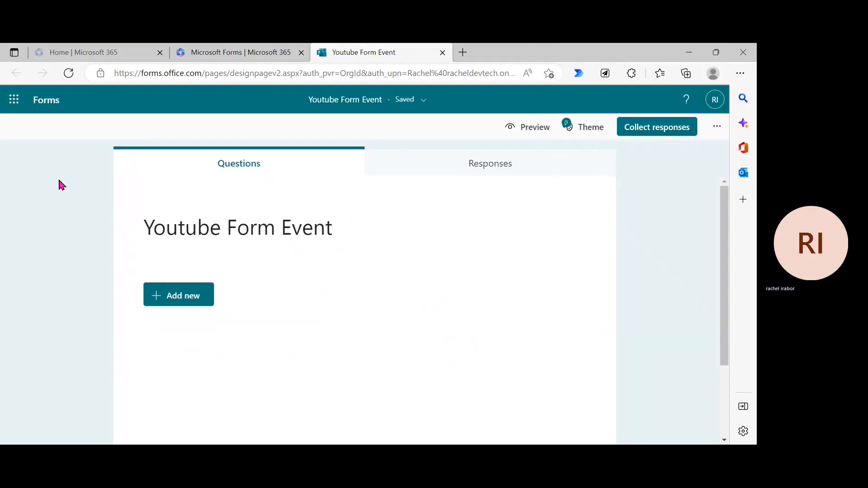
{"action": "left_click", "coordinate": [180, 302]}
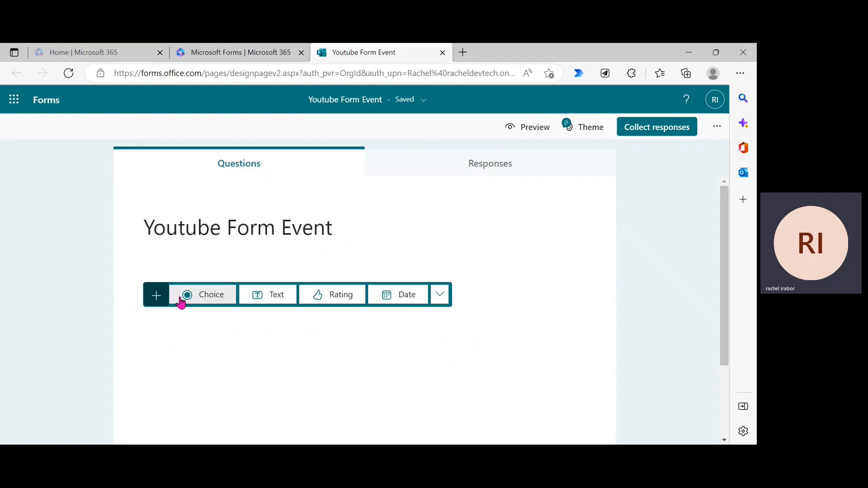
Step: Add a Choice question titled 'Gender' with the options Male and Female
{"action": "left_click", "coordinate": [205, 302]}
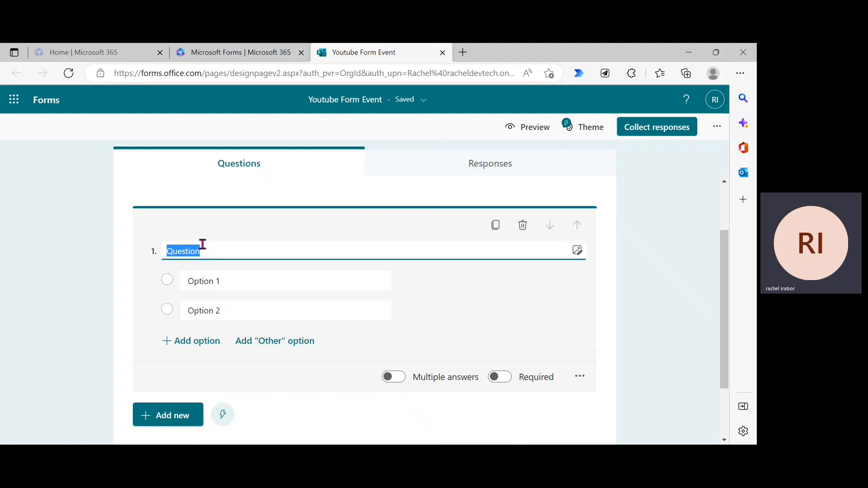
{"action": "key", "text": "BackSpace"}
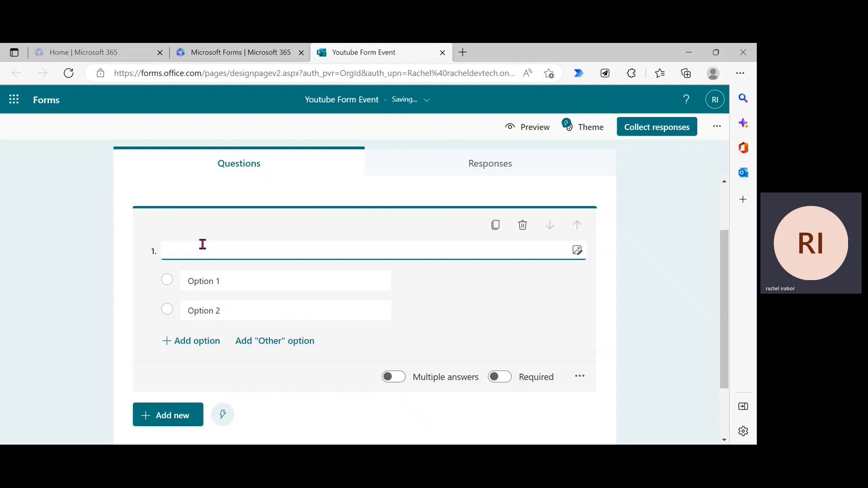
{"action": "type", "text": "Gender"}
{"action": "left_click", "coordinate": [221, 284]}
{"action": "left_click", "coordinate": [222, 286]}
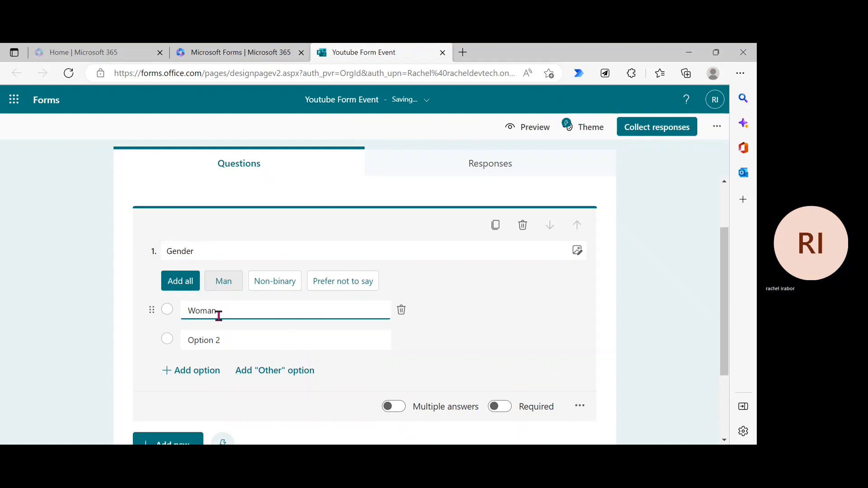
{"action": "key", "text": "BackSpace"}
{"action": "key", "text": "BackSpace"}
{"action": "key", "text": "BackSpace"}
{"action": "key", "text": "BackSpace"}
{"action": "key", "text": "BackSpace"}
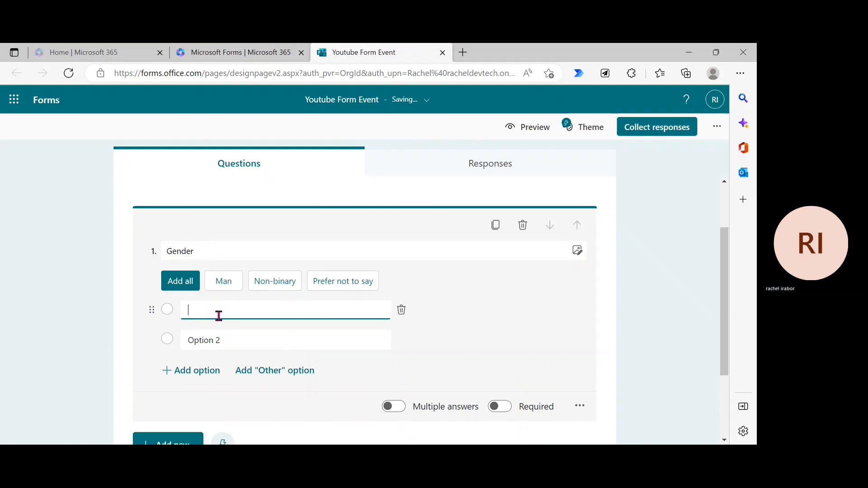
{"action": "type", "text": "Male"}
{"action": "left_click", "coordinate": [227, 340]}
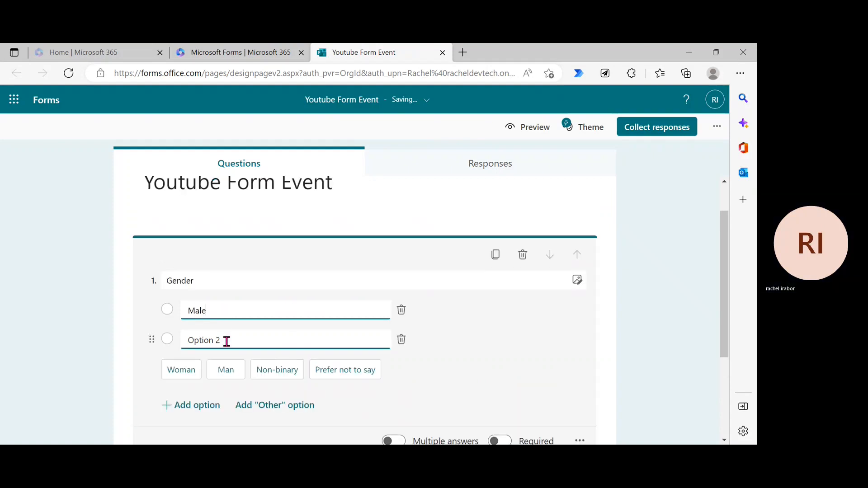
{"action": "key", "text": "BackSpace"}
{"action": "type", "text": "F"}
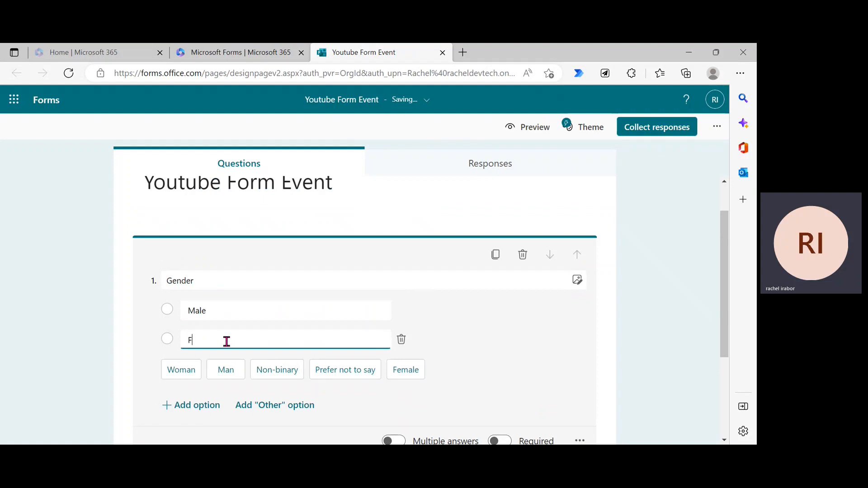
{"action": "type", "text": "emale"}
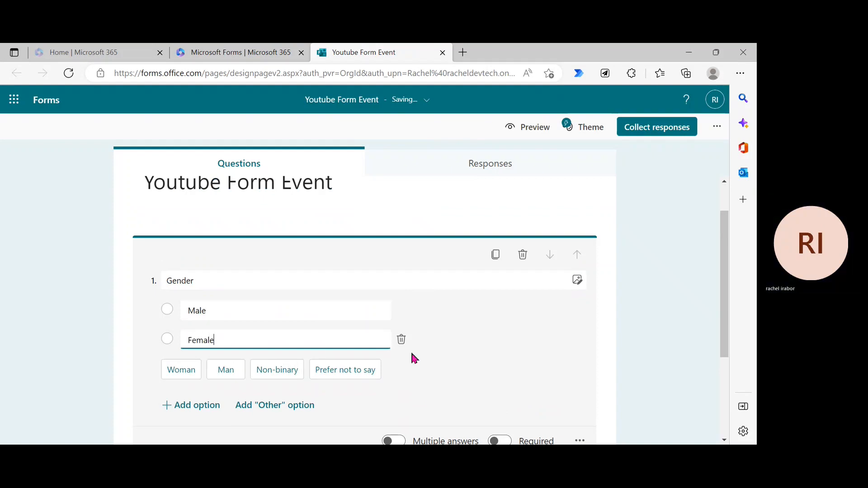
{"action": "left_click", "coordinate": [720, 315]}
{"action": "left_click_drag", "start_coordinate": [723, 319], "coordinate": [719, 333]}
Step: Make the Gender question required, leaving it without an image or video
{"action": "left_click", "coordinate": [334, 304]}
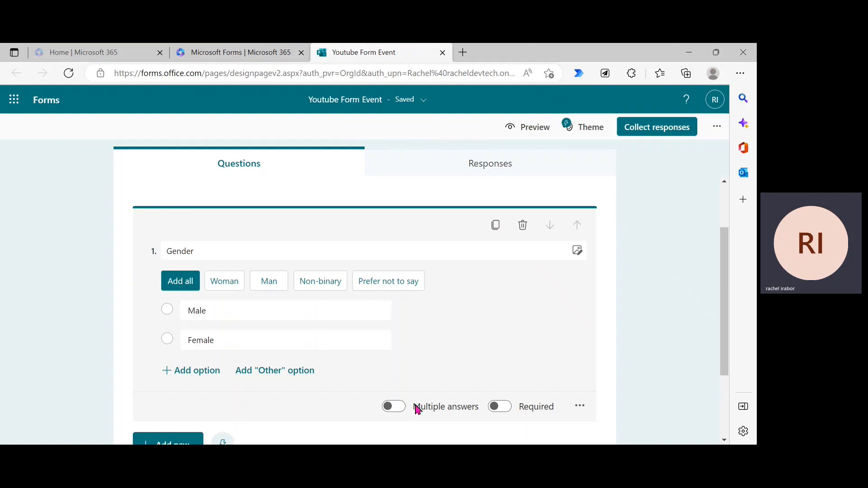
{"action": "left_click", "coordinate": [493, 409]}
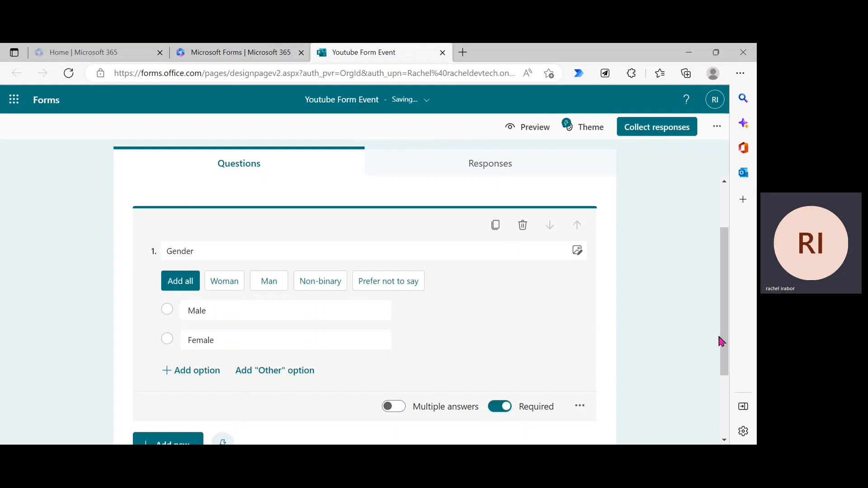
{"action": "left_click", "coordinate": [575, 253]}
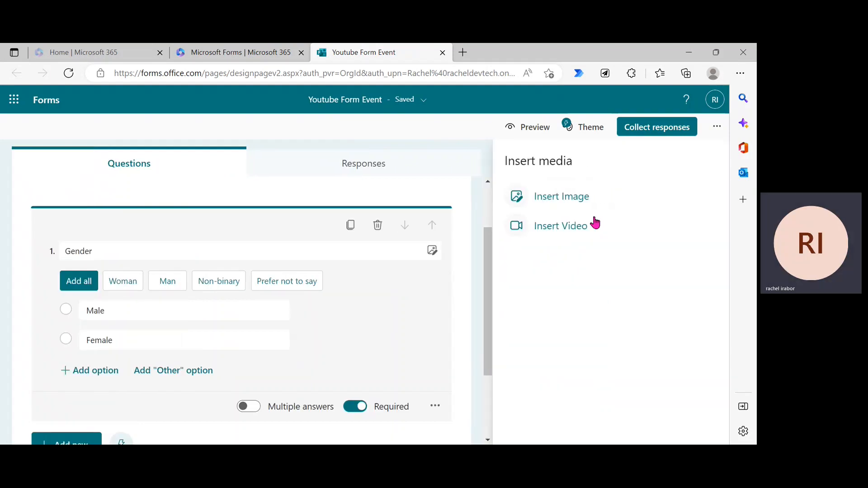
{"action": "left_click", "coordinate": [474, 260]}
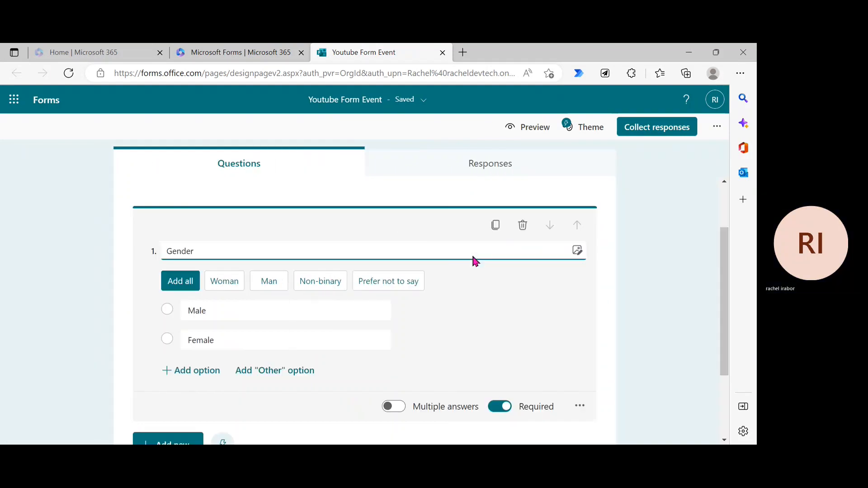
{"action": "left_click_drag", "start_coordinate": [732, 350], "coordinate": [726, 416]}
{"action": "left_click", "coordinate": [264, 322]}
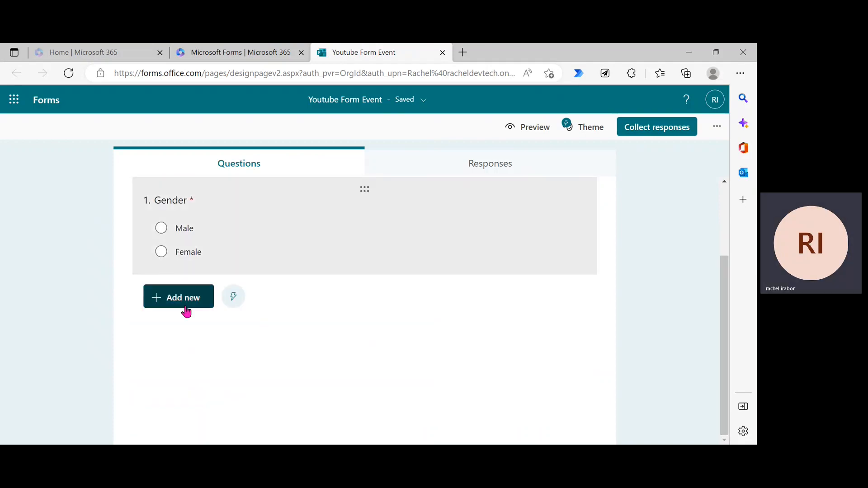
Step: Add text question 2 titled 'Name' below Gender
{"action": "left_click", "coordinate": [178, 303]}
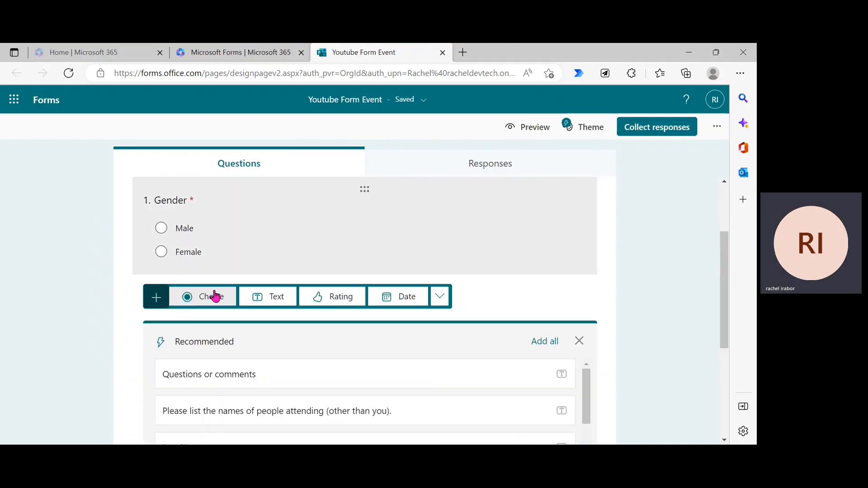
{"action": "left_click", "coordinate": [264, 297]}
{"action": "key", "text": "BackSpace"}
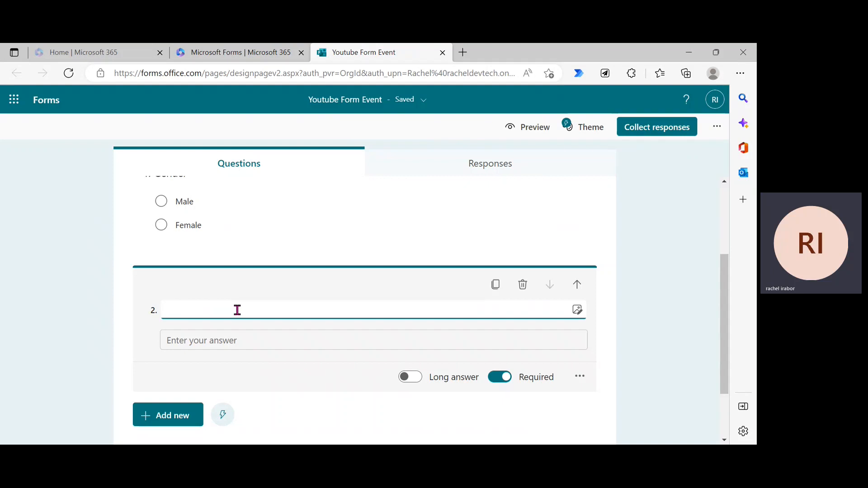
{"action": "type", "text": "Name"}
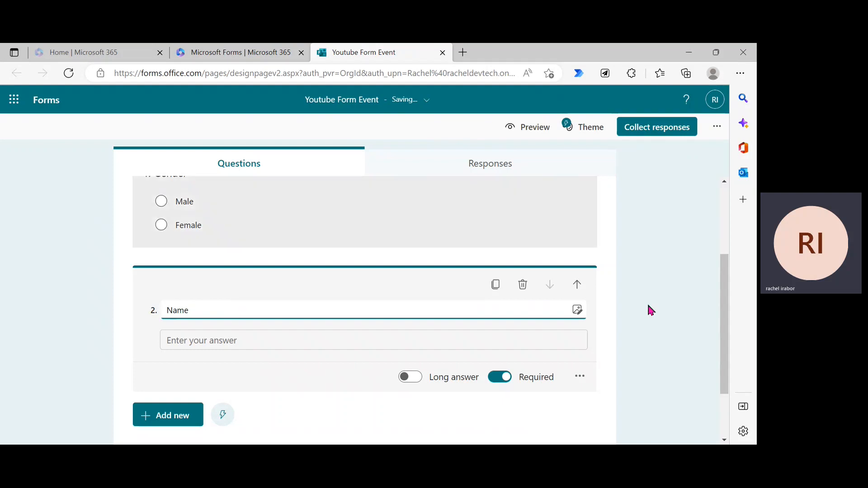
{"action": "left_click", "coordinate": [653, 336]}
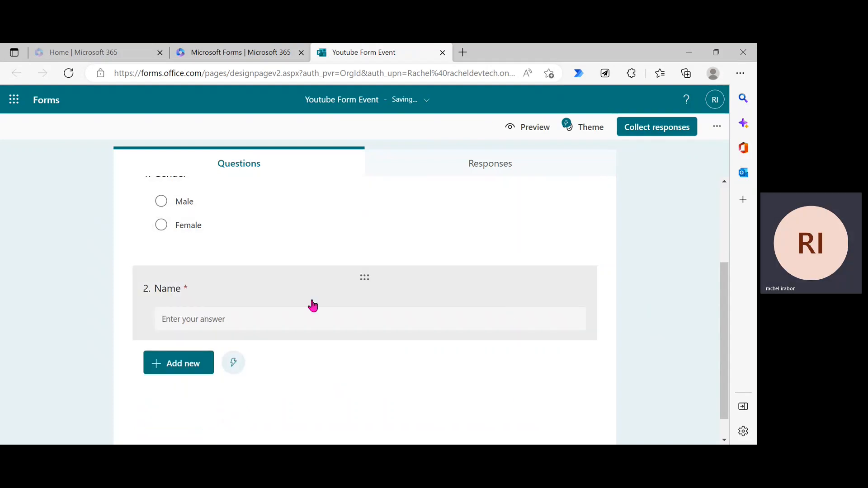
{"action": "left_click", "coordinate": [188, 372]}
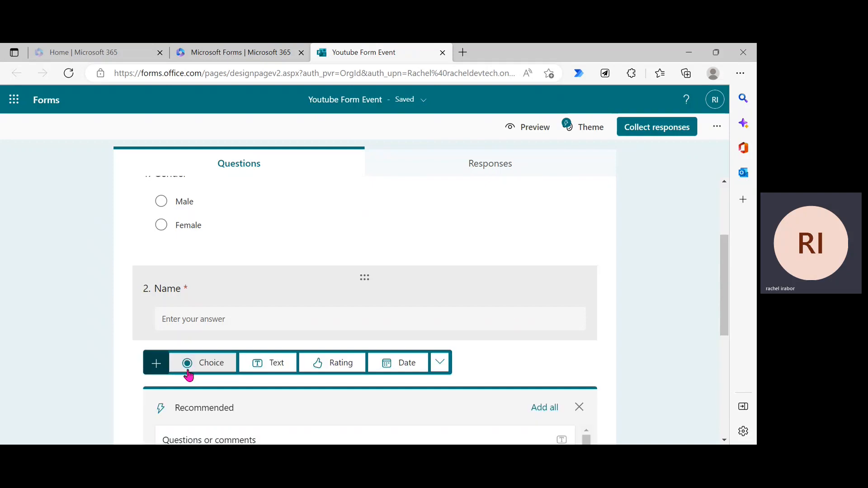
Step: Add text question 3 'Contact Number' with answers restricted to numbers
{"action": "left_click", "coordinate": [267, 364]}
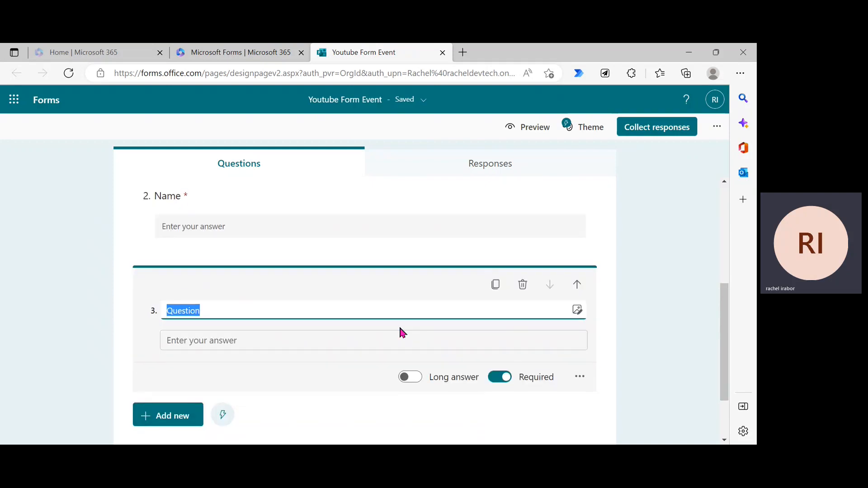
{"action": "key", "text": "BackSpace"}
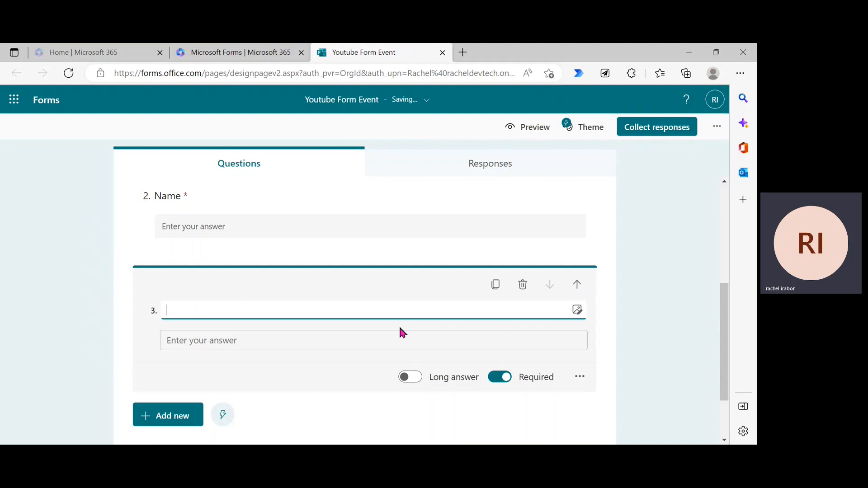
{"action": "type", "text": "Contact Number"}
{"action": "left_click", "coordinate": [579, 378]}
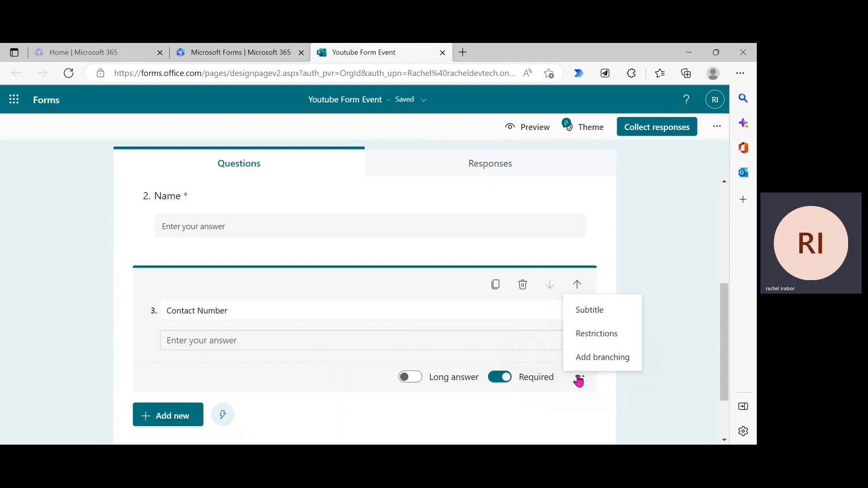
{"action": "left_click", "coordinate": [586, 334]}
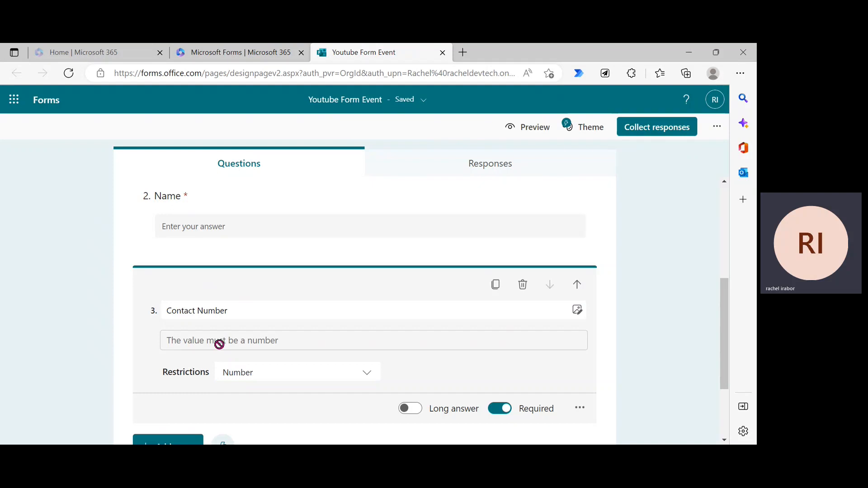
{"action": "left_click", "coordinate": [667, 339]}
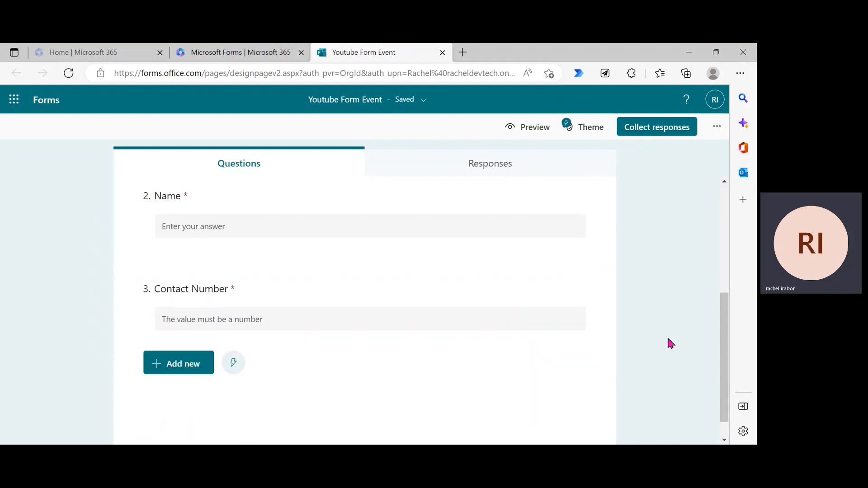
Step: In the preview, answer Gender with Female and enter the respondent's full name
{"action": "left_click", "coordinate": [529, 131]}
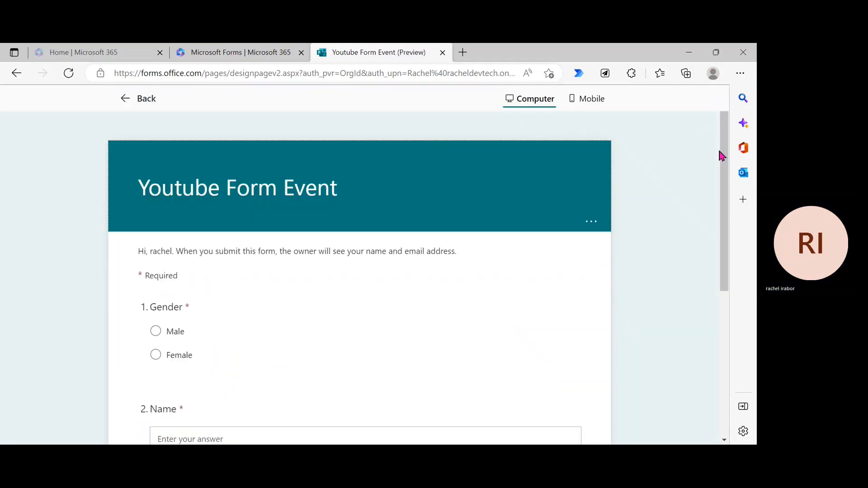
{"action": "scroll", "coordinate": [729, 270], "scroll_direction": "down", "scroll_amount": 4}
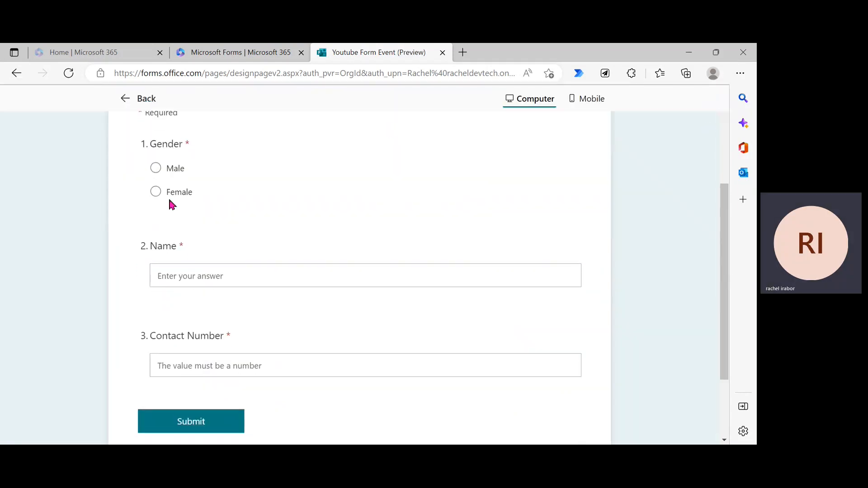
{"action": "left_click", "coordinate": [155, 192]}
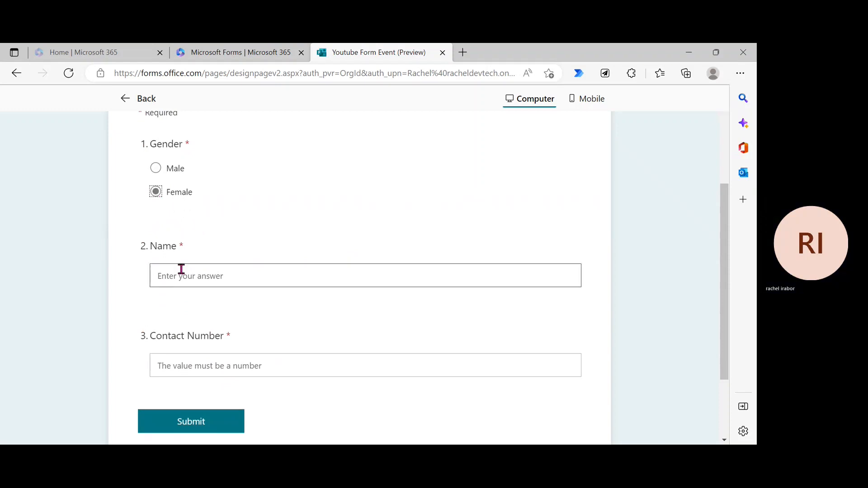
{"action": "left_click", "coordinate": [181, 269]}
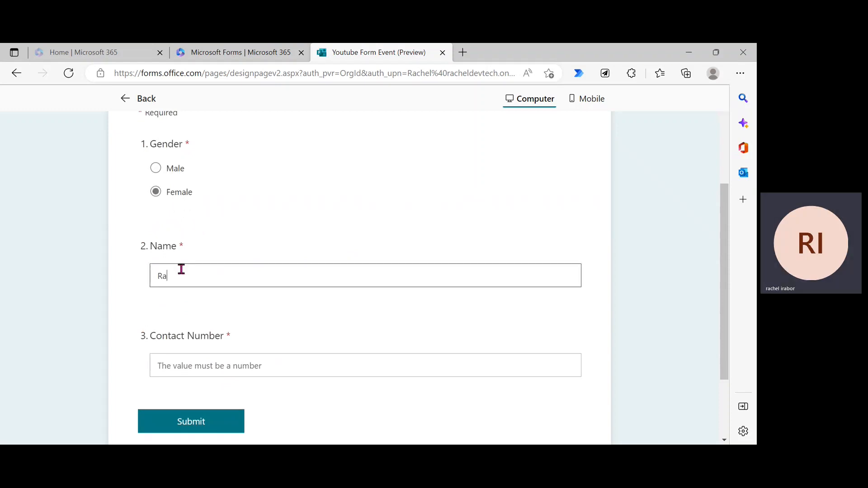
Step: Test non-numeric text 'tttt' in Contact Number, replace it with a digits-only phone number, and submit
{"action": "left_click", "coordinate": [209, 373]}
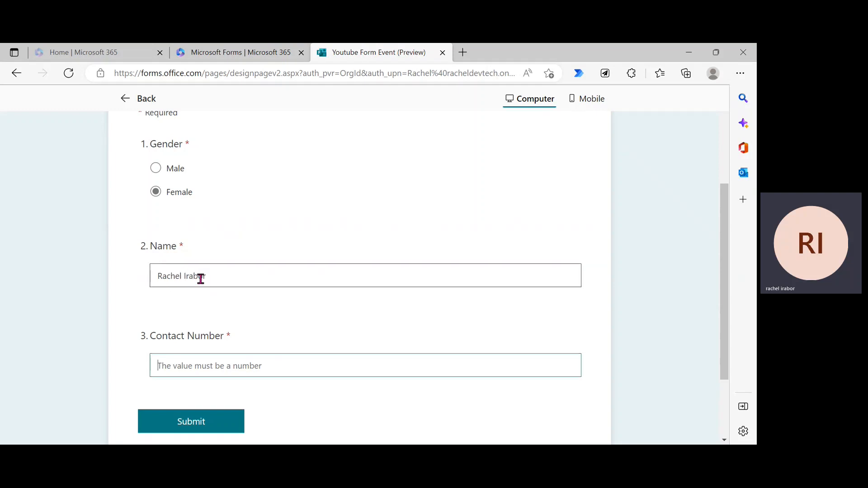
{"action": "left_click", "coordinate": [181, 372]}
{"action": "type", "text": "tttt"}
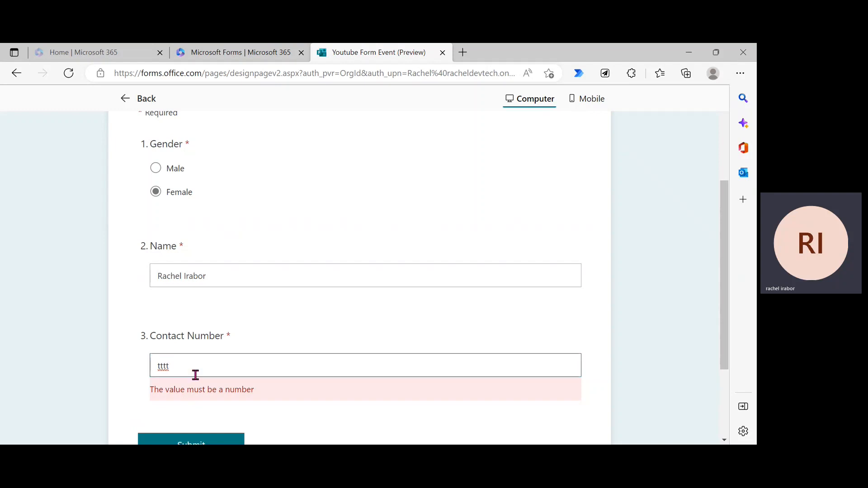
{"action": "key", "text": "BackSpace"}
{"action": "key", "text": "BackSpace"}
{"action": "key", "text": "BackSpace"}
{"action": "key", "text": "BackSpace"}
{"action": "type", "text": "23"}
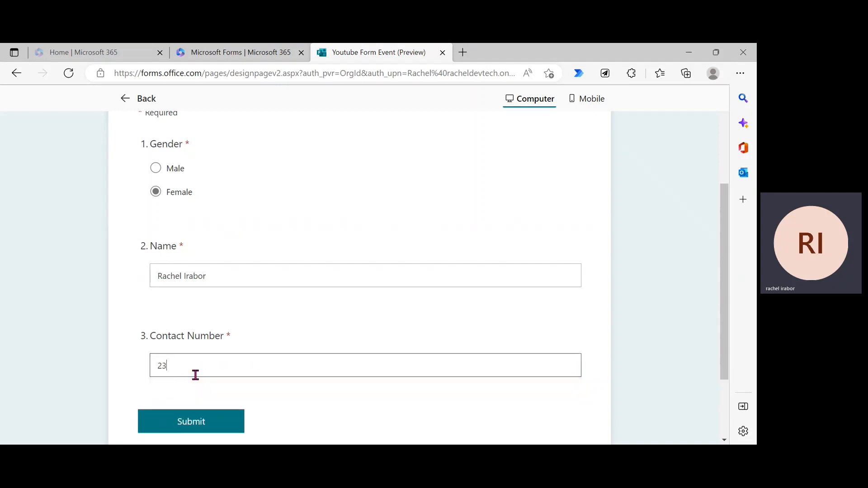
{"action": "type", "text": "5678392"}
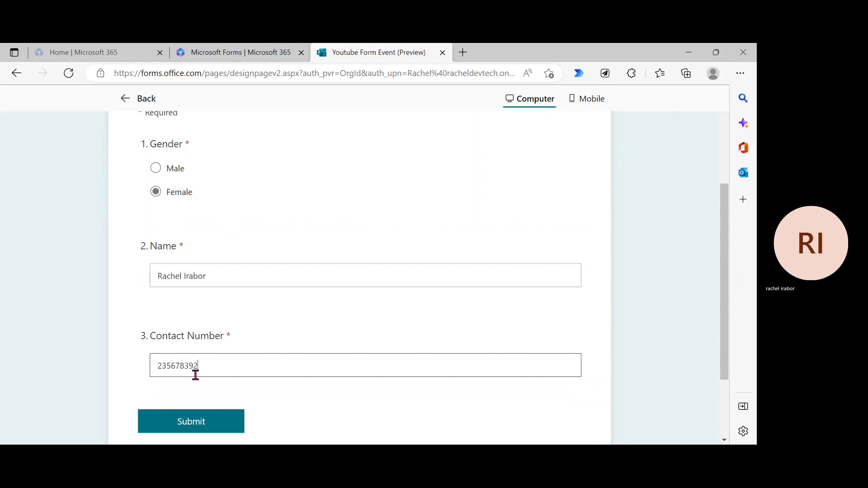
{"action": "left_click", "coordinate": [201, 421]}
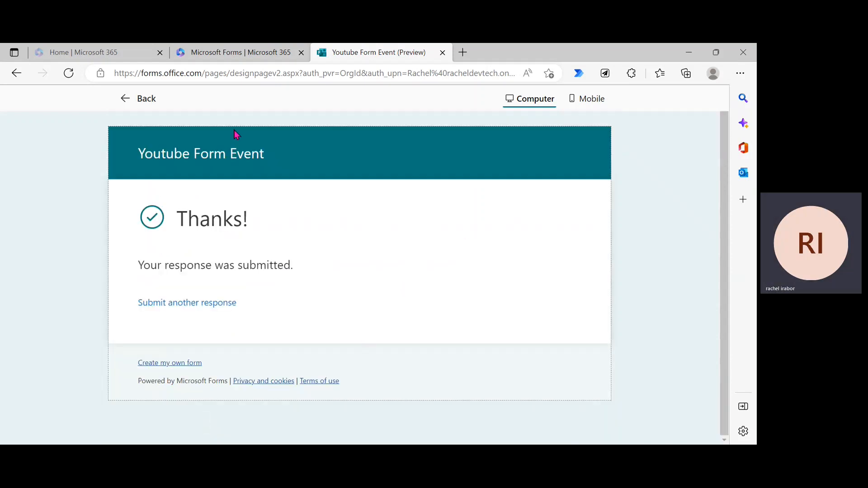
Step: Return to the editor and bring up the new-question types below Contact Number
{"action": "left_click", "coordinate": [116, 108]}
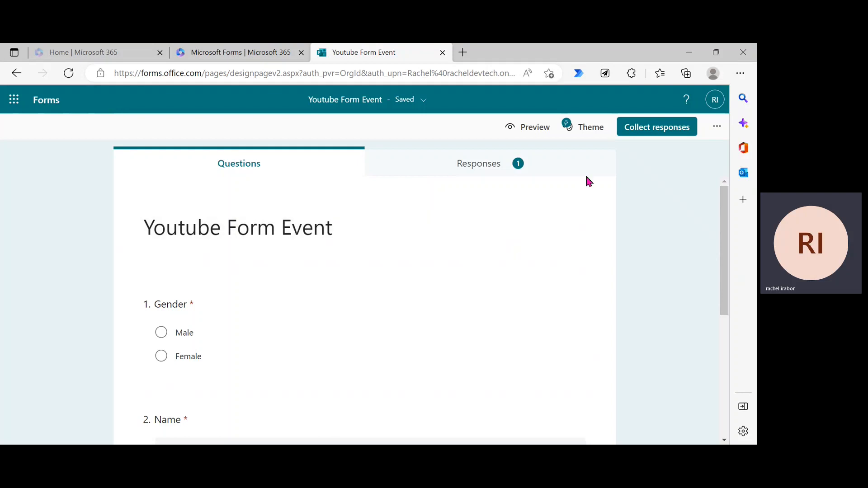
{"action": "left_click_drag", "start_coordinate": [728, 244], "coordinate": [728, 363]}
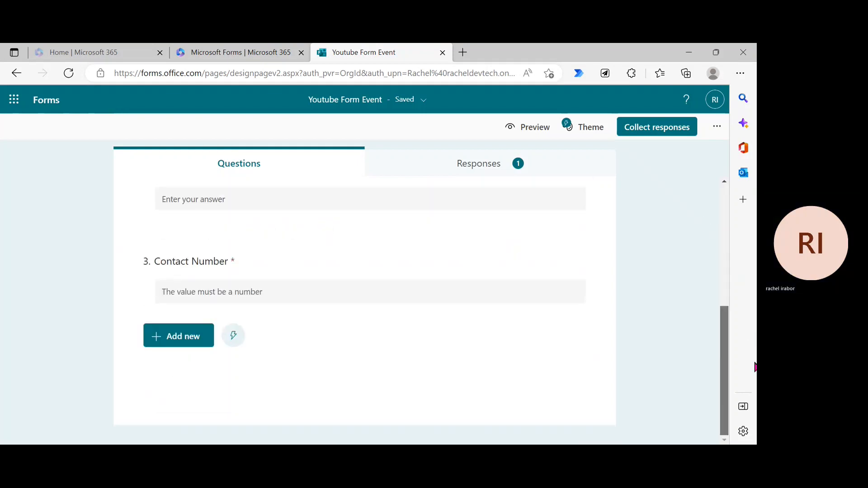
{"action": "left_click", "coordinate": [183, 340]}
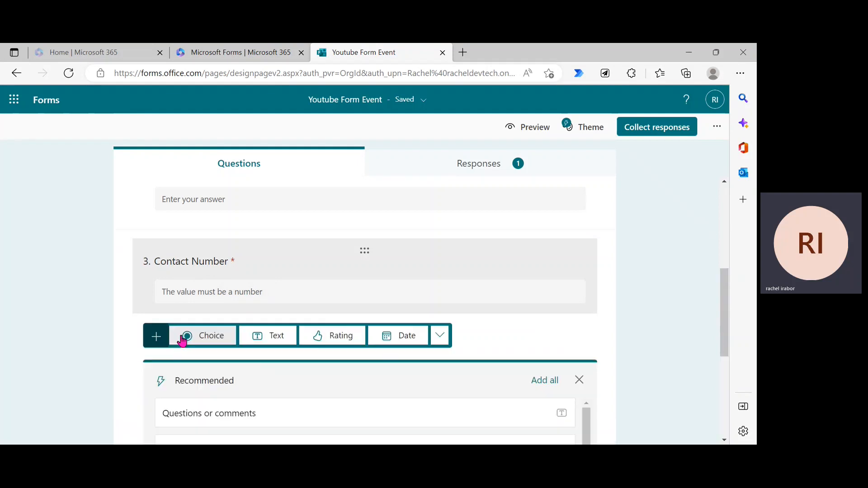
Step: Add a rating question 4 titled 'How was your Youtube video experience?'
{"action": "left_click", "coordinate": [326, 341]}
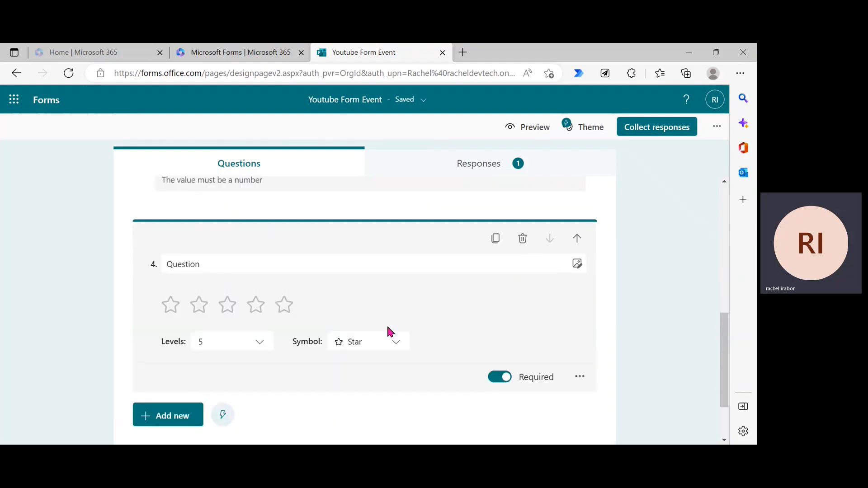
{"action": "left_click", "coordinate": [235, 271]}
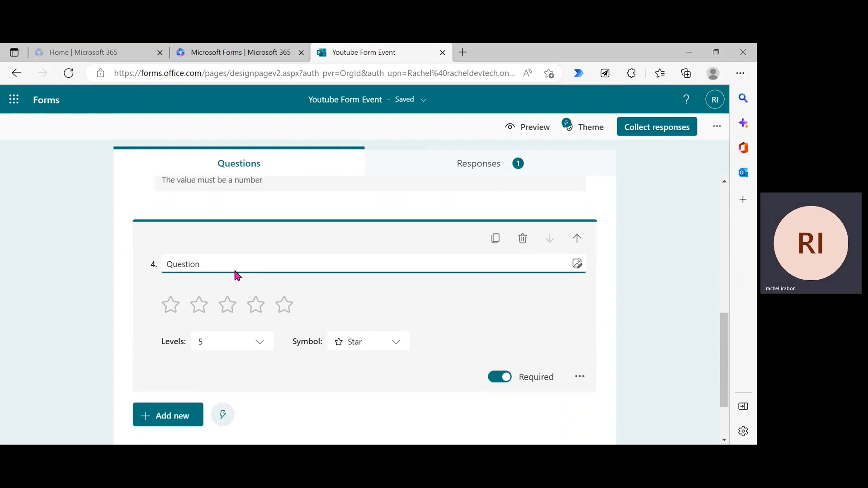
{"action": "double_click", "coordinate": [220, 263]}
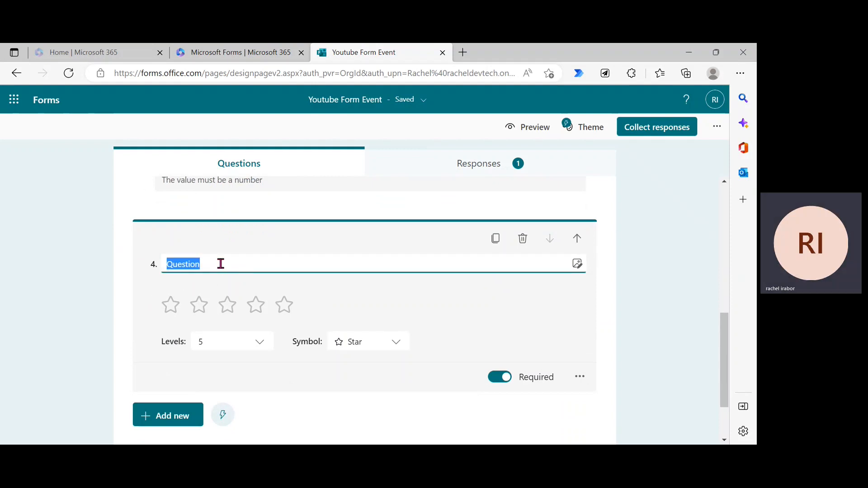
{"action": "type", "text": "="}
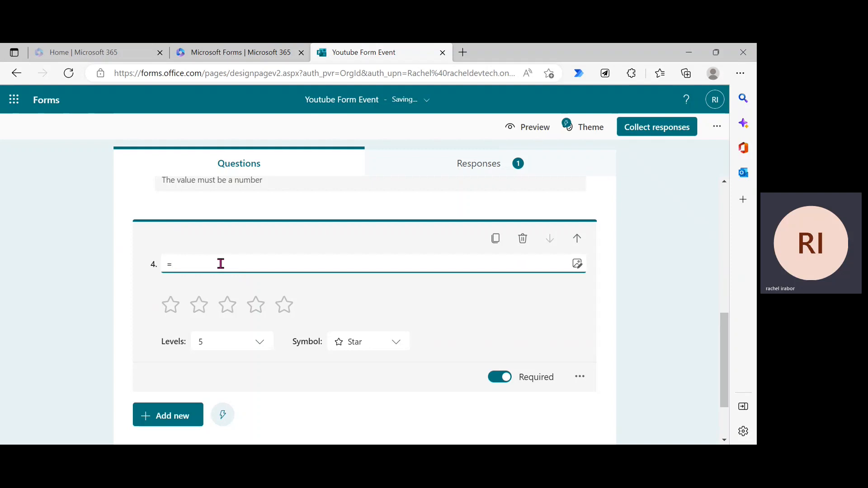
{"action": "key", "text": "BackSpace"}
{"action": "type", "text": "How was your Youtube"}
{"action": "key", "text": "BackSpace"}
{"action": "key", "text": "BackSpace"}
{"action": "type", "text": "be e"}
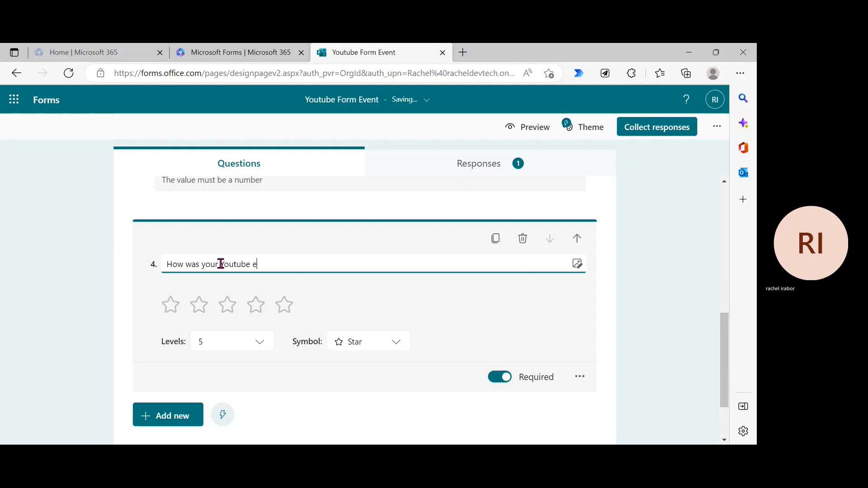
{"action": "type", "text": "xperience?"}
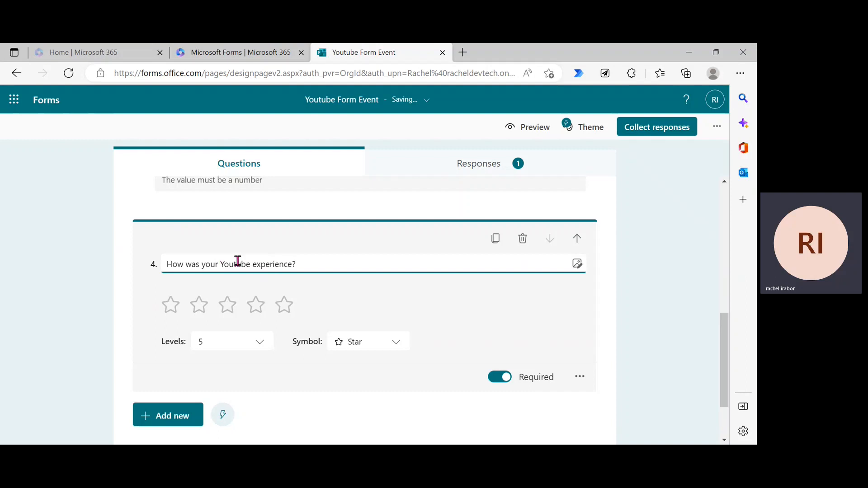
{"action": "left_click", "coordinate": [254, 264]}
{"action": "type", "text": "video"}
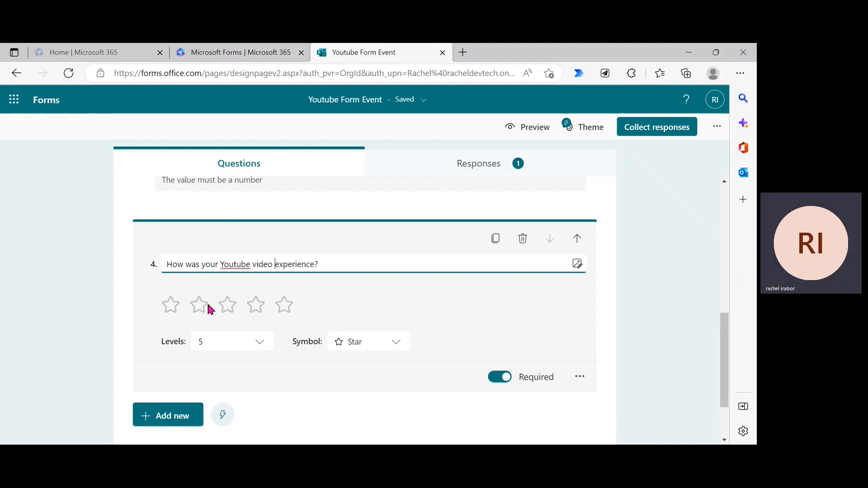
Step: Set the rating to 5 levels after trying 6, 4 and 2
{"action": "left_click", "coordinate": [211, 342]}
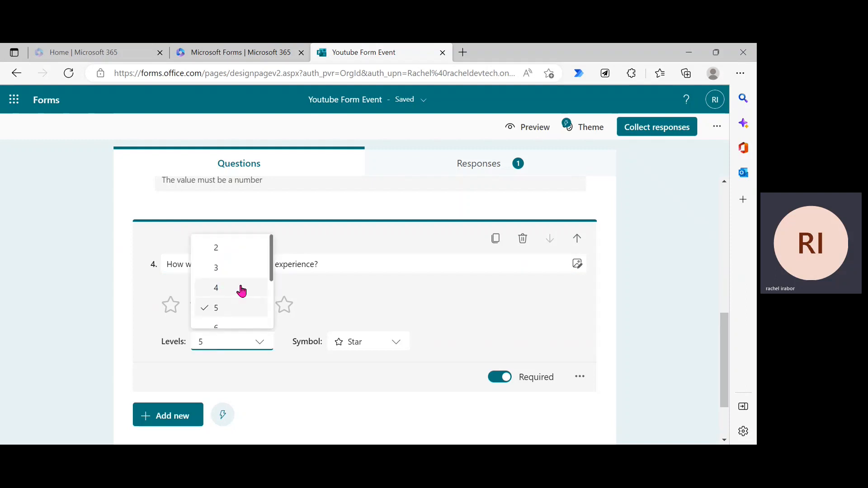
{"action": "left_click", "coordinate": [241, 327]}
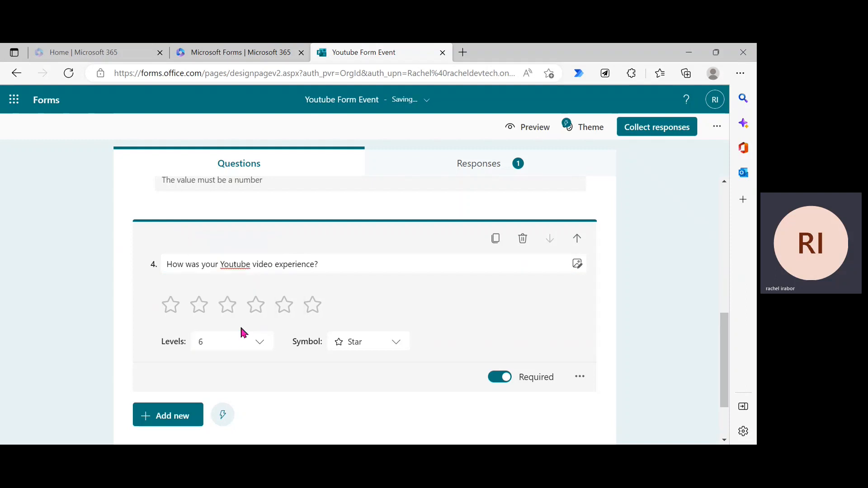
{"action": "left_click", "coordinate": [232, 342]}
{"action": "left_click", "coordinate": [219, 282]}
{"action": "left_click", "coordinate": [248, 341]}
{"action": "left_click", "coordinate": [238, 253]}
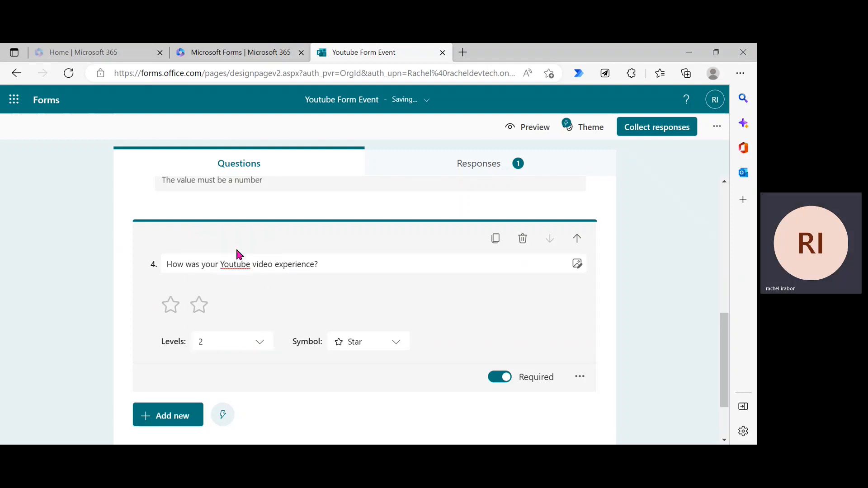
{"action": "left_click", "coordinate": [247, 341]}
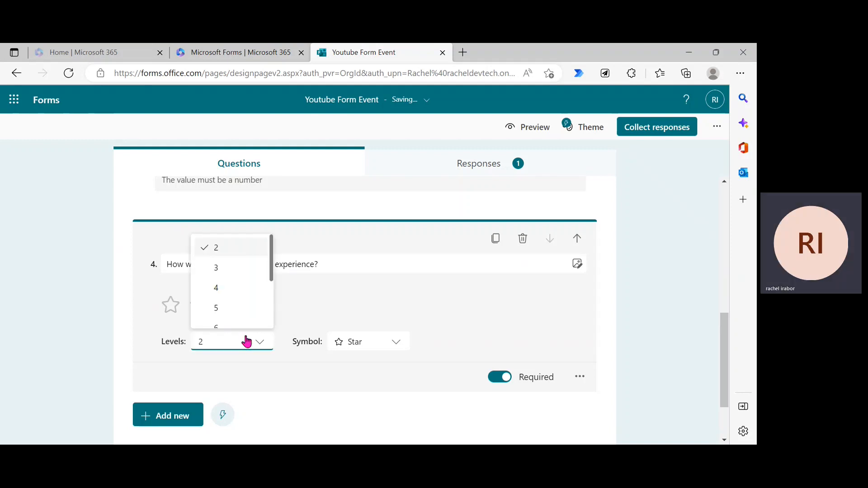
{"action": "left_click", "coordinate": [240, 312]}
Step: Switch the rating symbol to smile faces after trying thumbs
{"action": "left_click", "coordinate": [372, 344]}
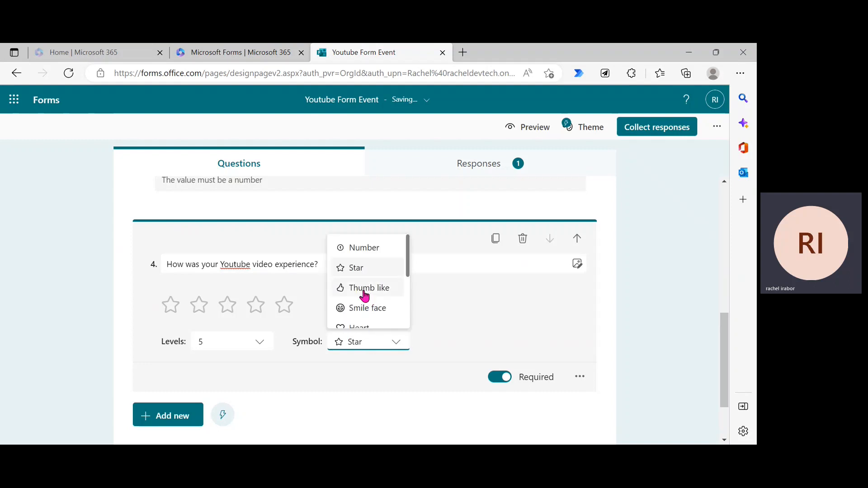
{"action": "left_click", "coordinate": [364, 290]}
{"action": "left_click", "coordinate": [379, 342]}
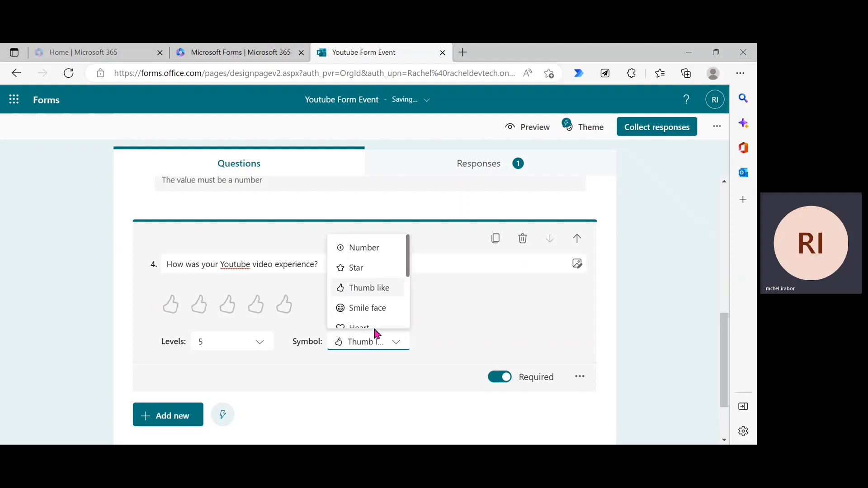
{"action": "left_click", "coordinate": [375, 309]}
{"action": "left_click", "coordinate": [374, 348]}
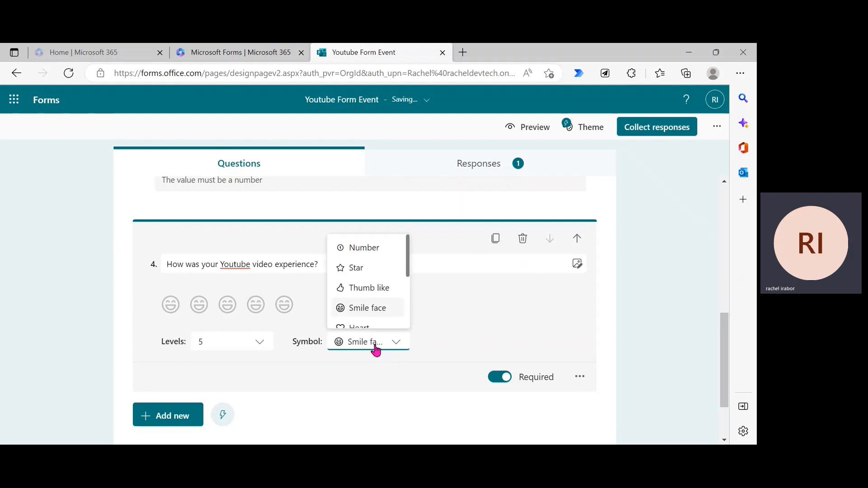
{"action": "left_click", "coordinate": [408, 272]}
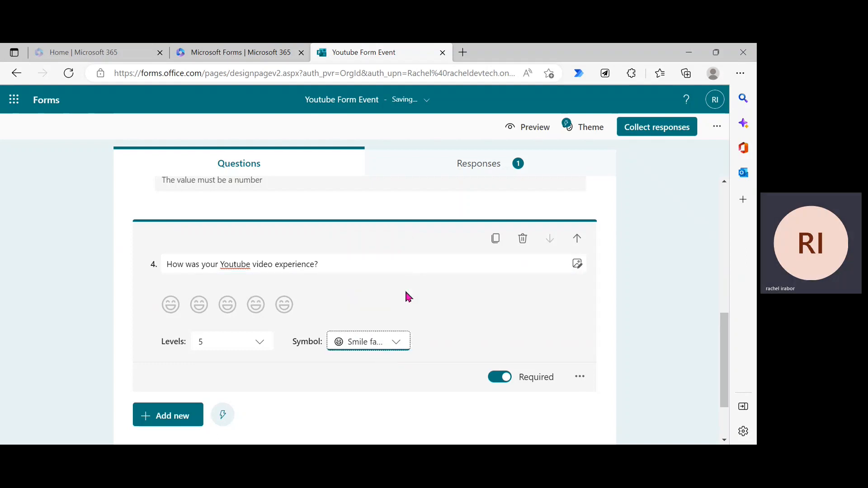
{"action": "left_click", "coordinate": [394, 338]}
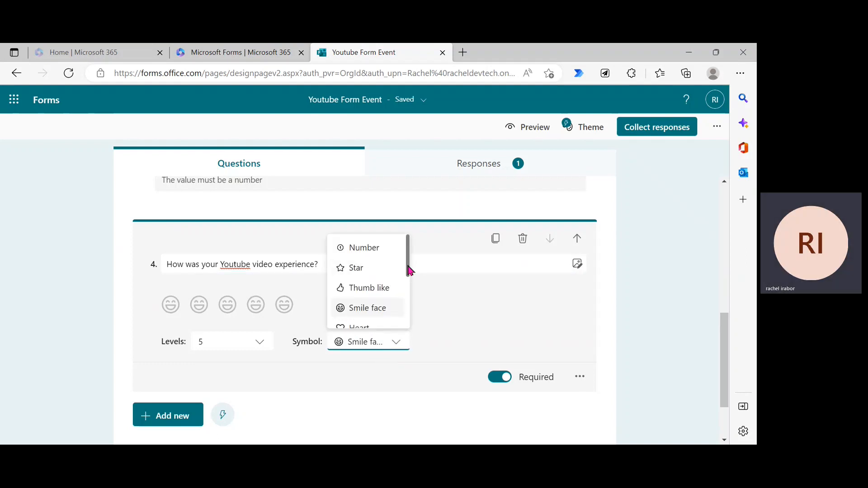
{"action": "left_click", "coordinate": [410, 271]}
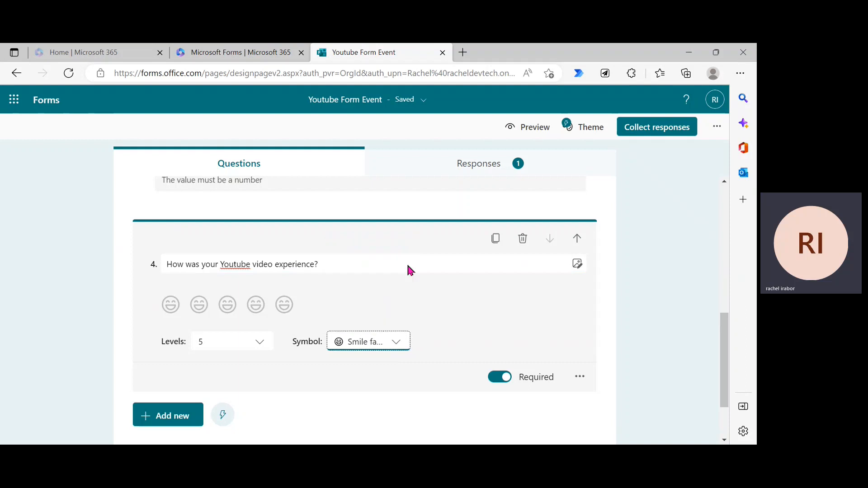
{"action": "left_click", "coordinate": [373, 344]}
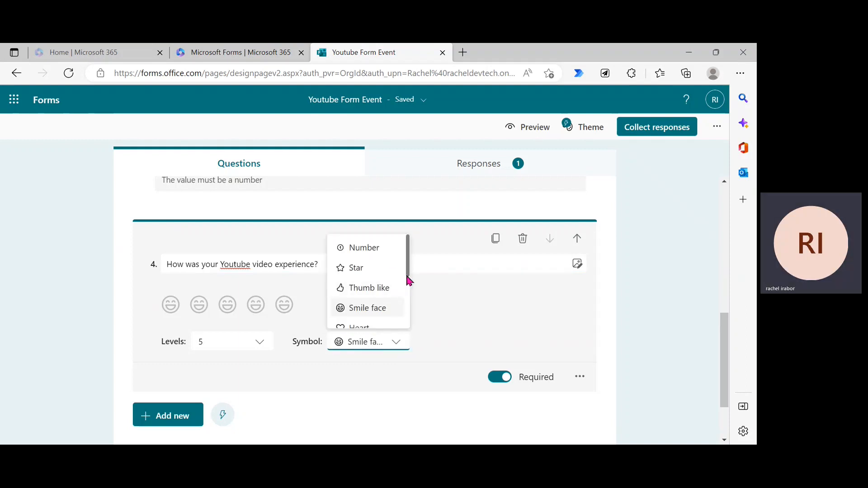
{"action": "left_click", "coordinate": [408, 280]}
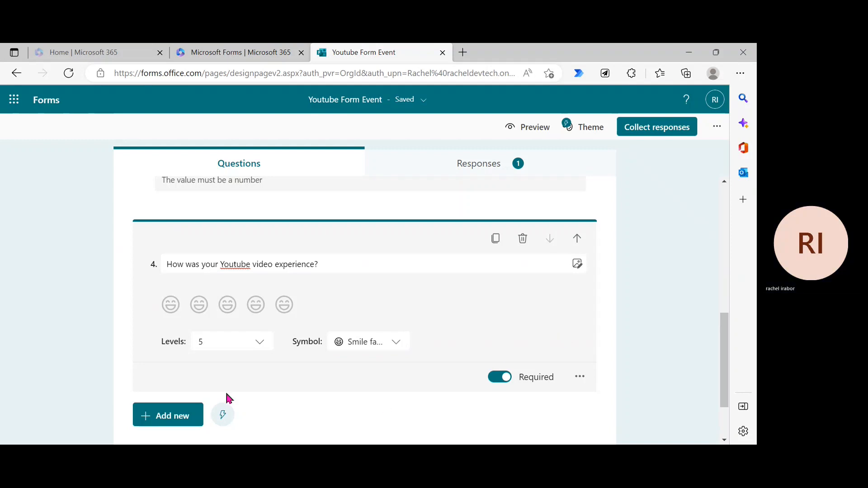
Step: Add a date question 5 titled 'Date', then preview the form
{"action": "left_click", "coordinate": [177, 425]}
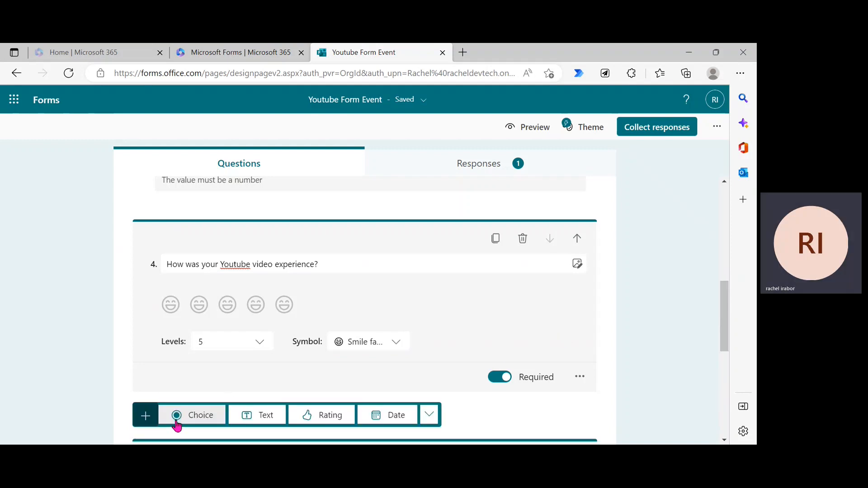
{"action": "left_click", "coordinate": [383, 420]}
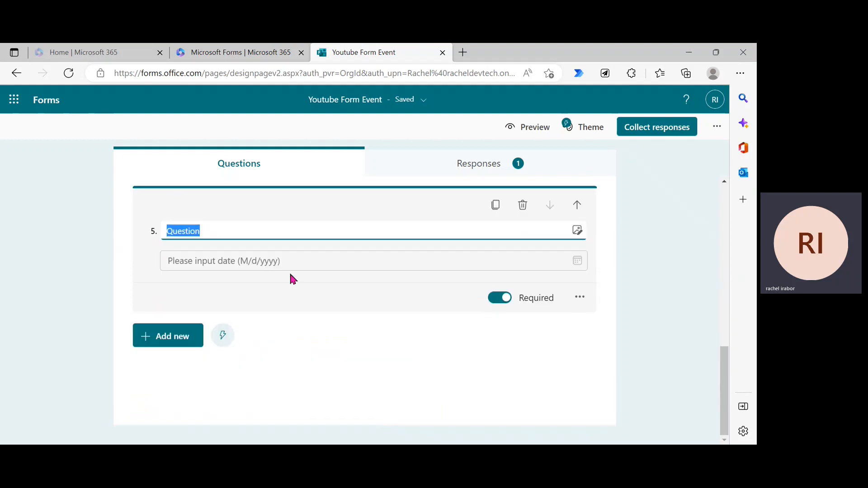
{"action": "key", "text": "BackSpace"}
{"action": "type", "text": "Date"}
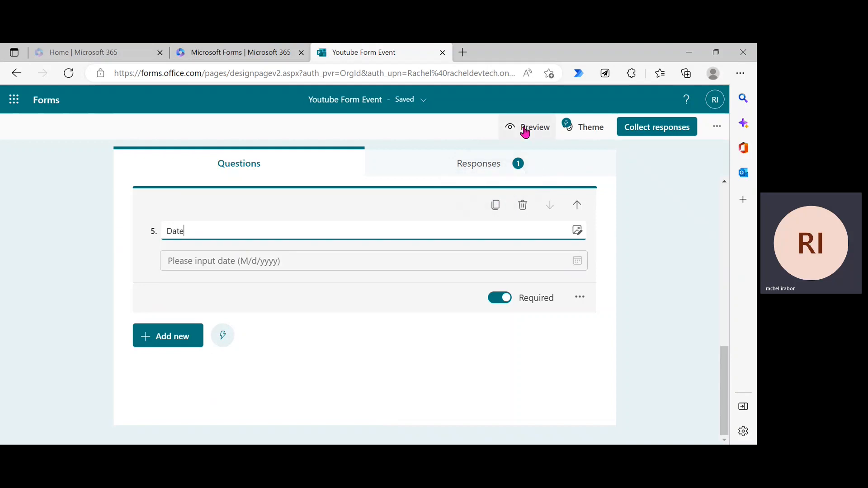
{"action": "left_click", "coordinate": [525, 131]}
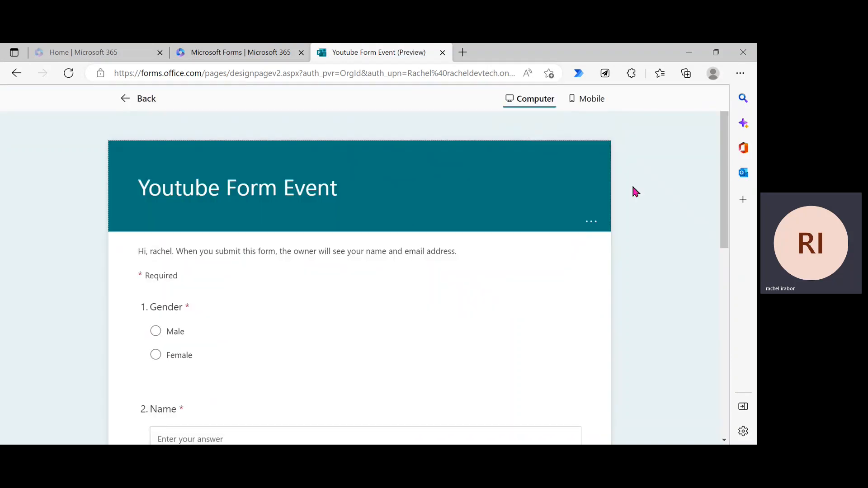
Step: Answer Gender with Female and fill in the respondent's name and phone number
{"action": "left_click_drag", "start_coordinate": [724, 209], "coordinate": [733, 295]}
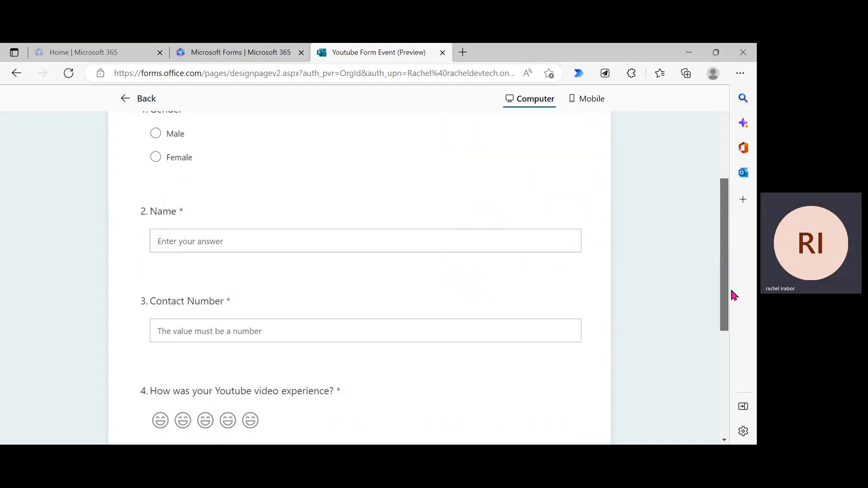
{"action": "left_click", "coordinate": [156, 157]}
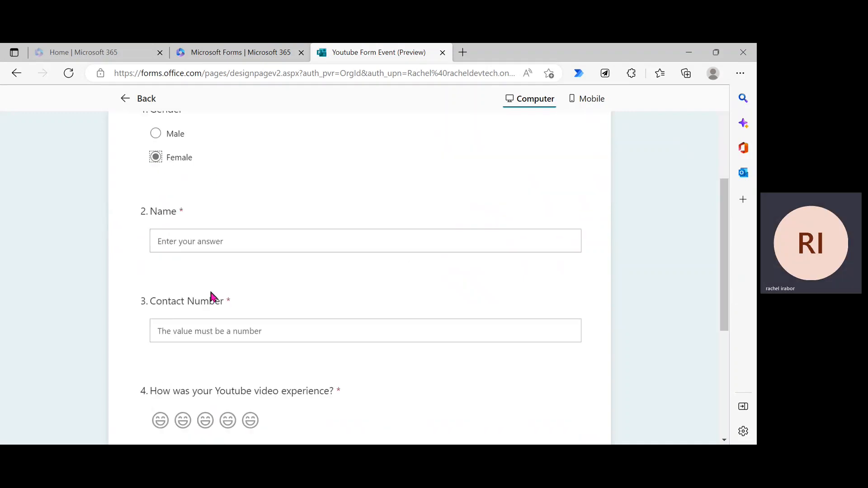
{"action": "left_click", "coordinate": [188, 247]}
{"action": "type", "text": "Rach"}
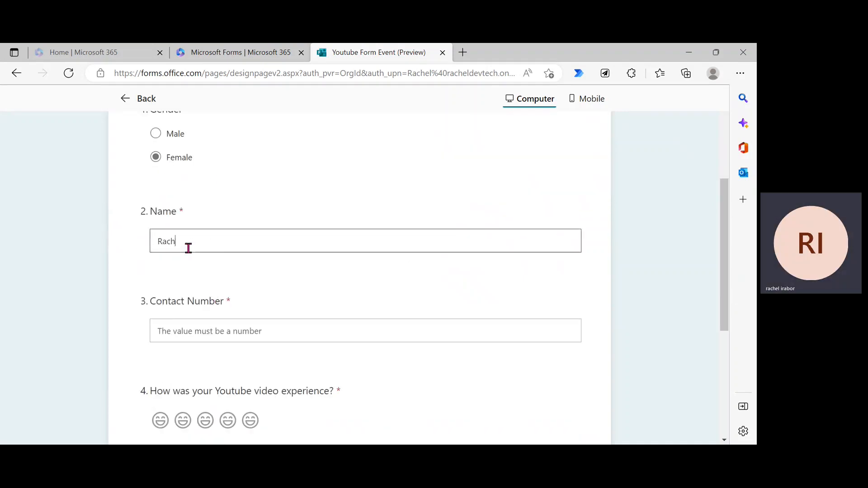
{"action": "type", "text": "el"}
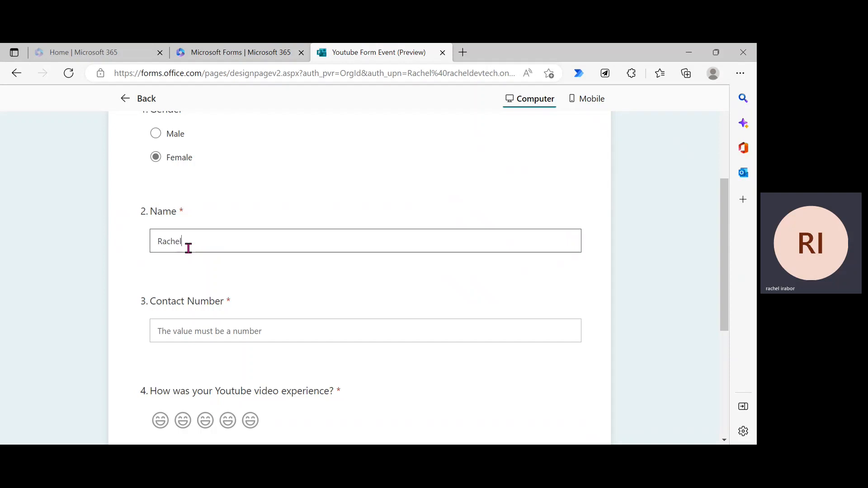
{"action": "left_click", "coordinate": [197, 321]}
{"action": "type", "text": "3567788"}
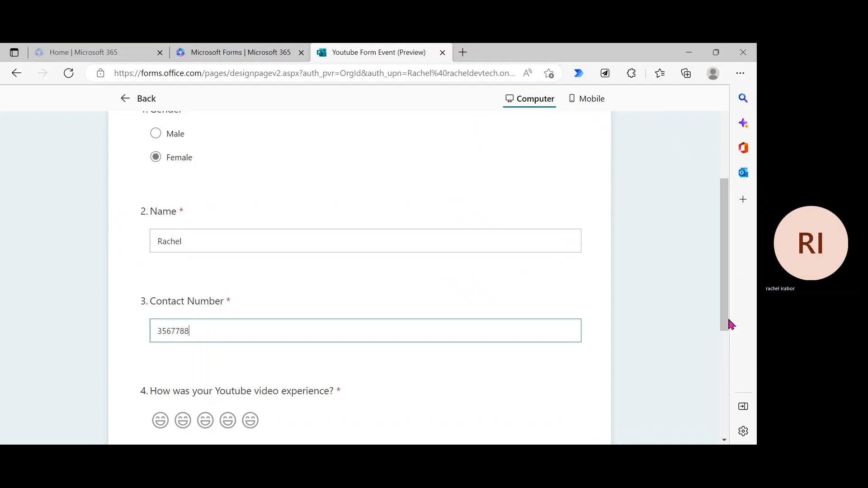
Step: Rate the video experience 4 of 5, pick 30 November as the date, and submit
{"action": "left_click_drag", "start_coordinate": [728, 324], "coordinate": [717, 357]}
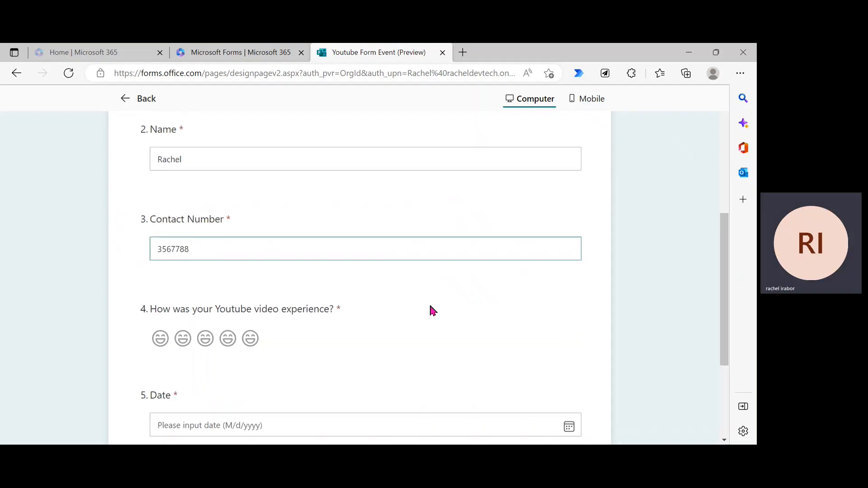
{"action": "left_click", "coordinate": [228, 346]}
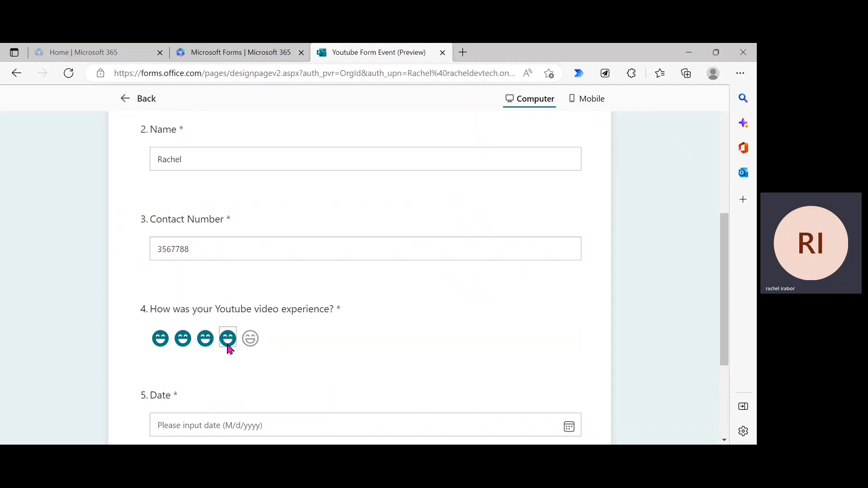
{"action": "left_click_drag", "start_coordinate": [725, 359], "coordinate": [705, 417]}
{"action": "left_click", "coordinate": [400, 253]}
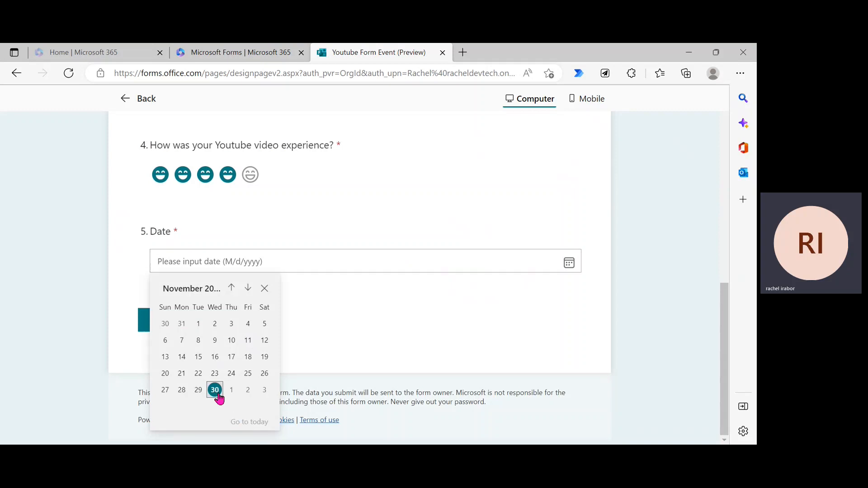
{"action": "left_click", "coordinate": [217, 394]}
{"action": "left_click", "coordinate": [221, 324]}
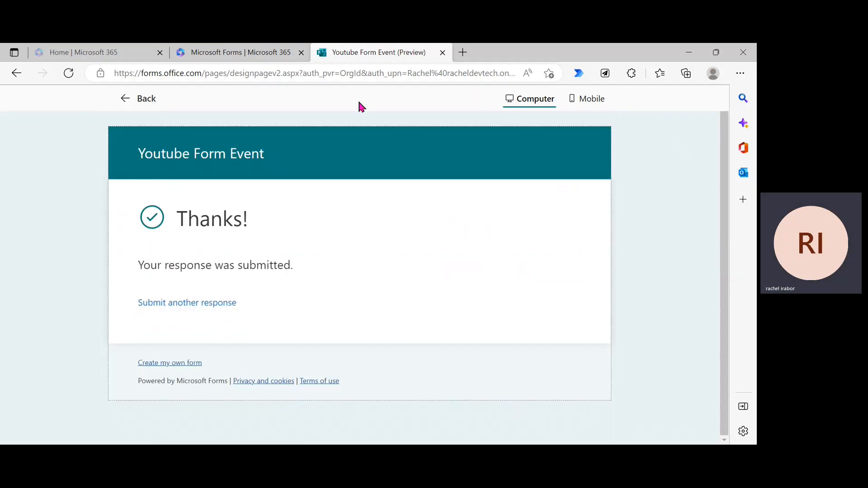
Step: Return from the preview to the editor and show the add-question choices below the Date question
{"action": "left_click", "coordinate": [129, 99]}
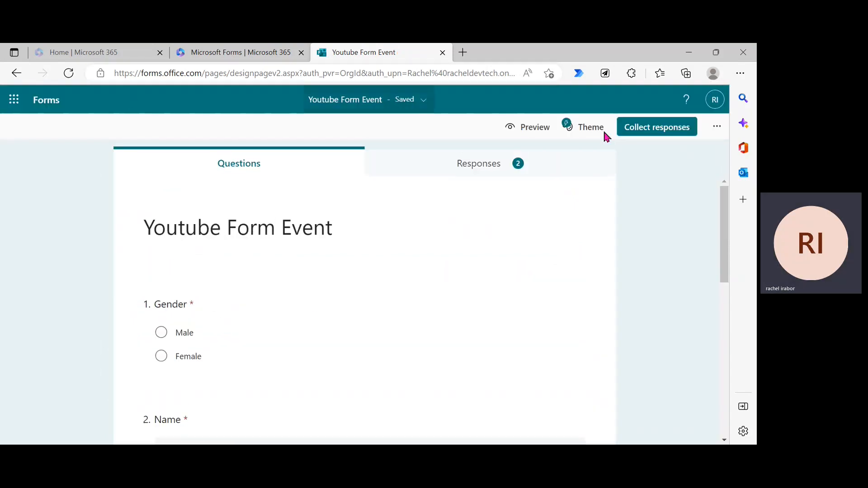
{"action": "left_click_drag", "start_coordinate": [728, 257], "coordinate": [728, 403]}
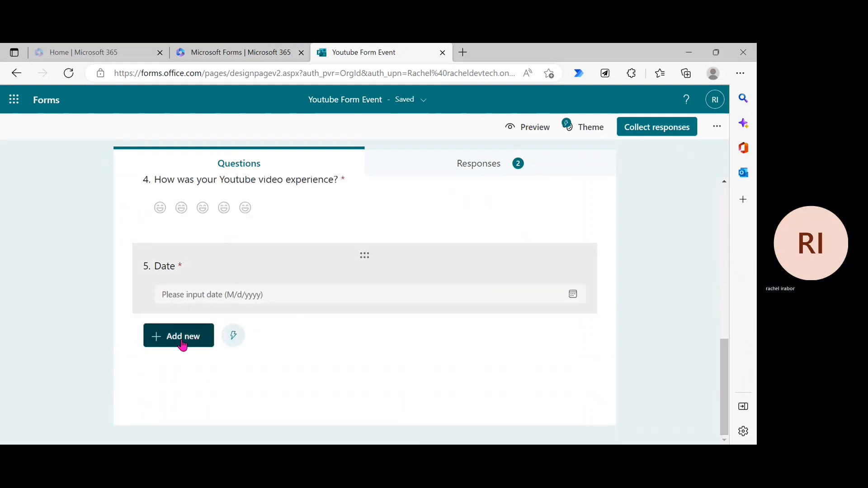
{"action": "left_click", "coordinate": [159, 347]}
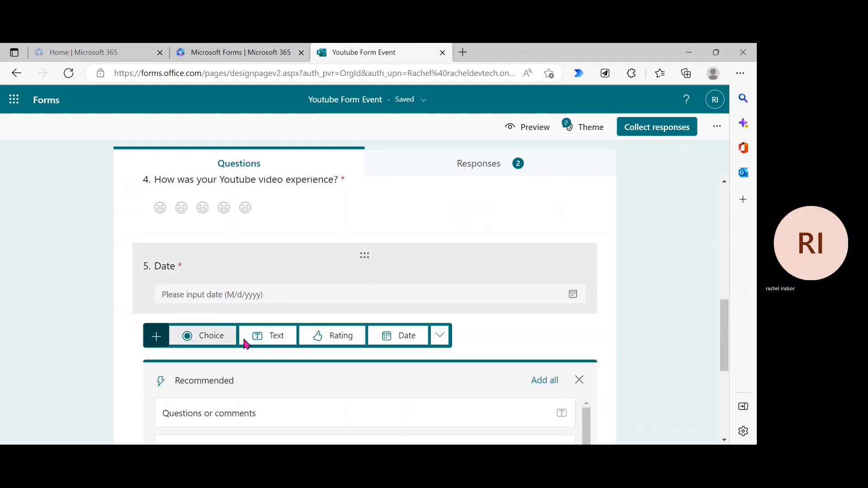
Step: Add a new section after the Date question and title it 'Section 1'
{"action": "left_click", "coordinate": [441, 341]}
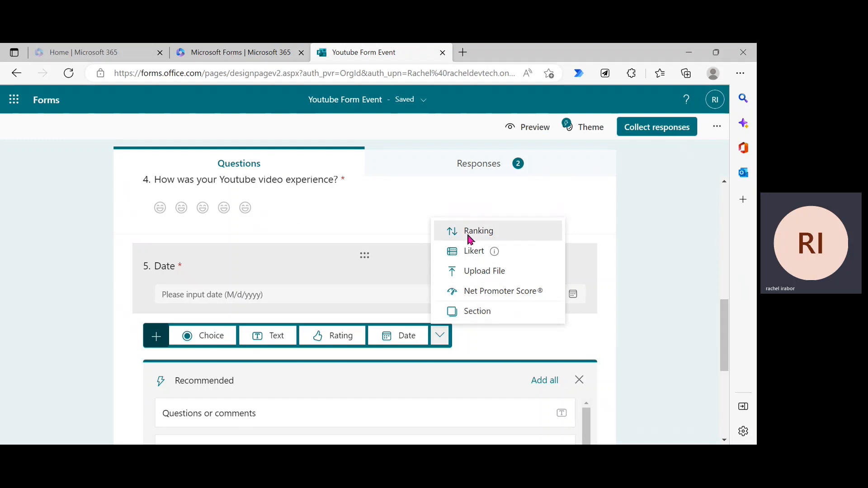
{"action": "left_click", "coordinate": [486, 319]}
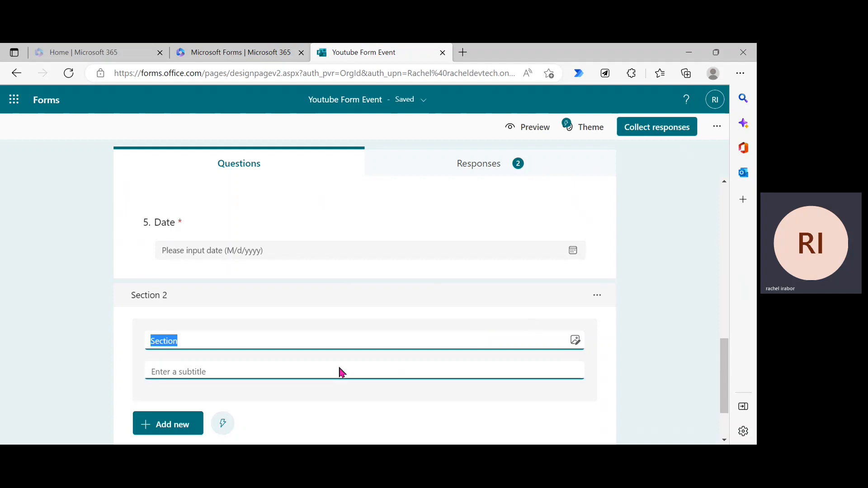
{"action": "left_click", "coordinate": [262, 341]}
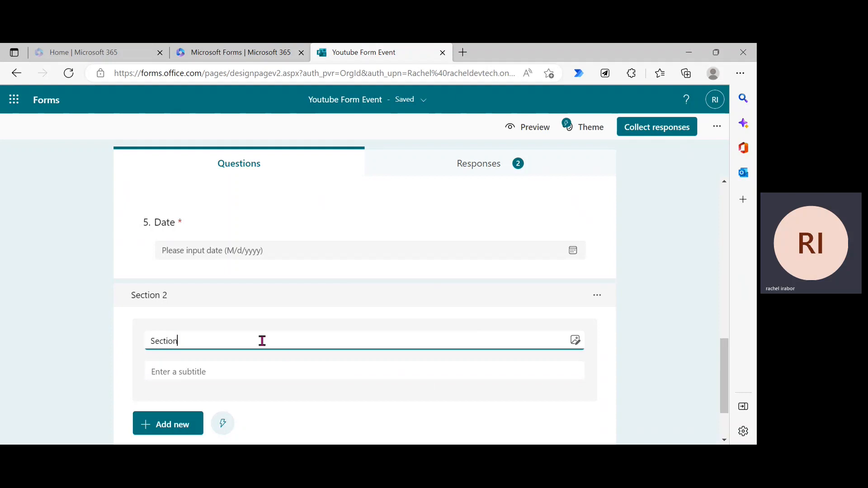
{"action": "type", "text": "2"}
{"action": "key", "text": "BackSpace"}
{"action": "type", "text": "1"}
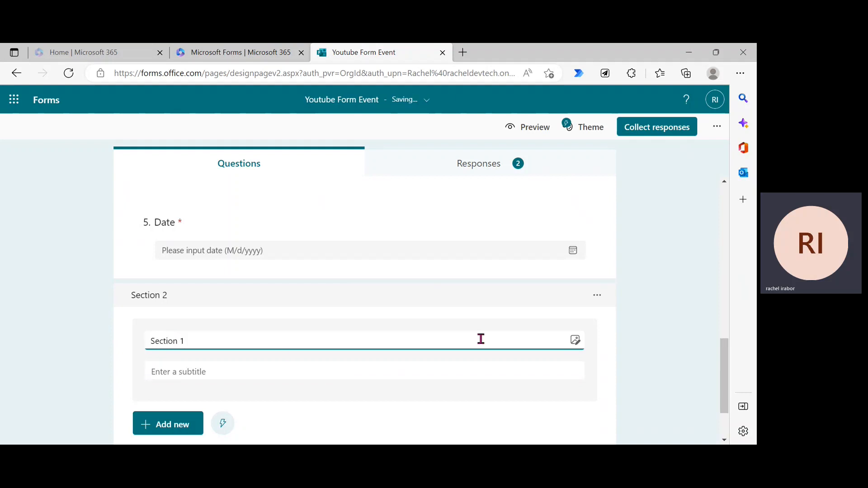
{"action": "left_click", "coordinate": [675, 335]}
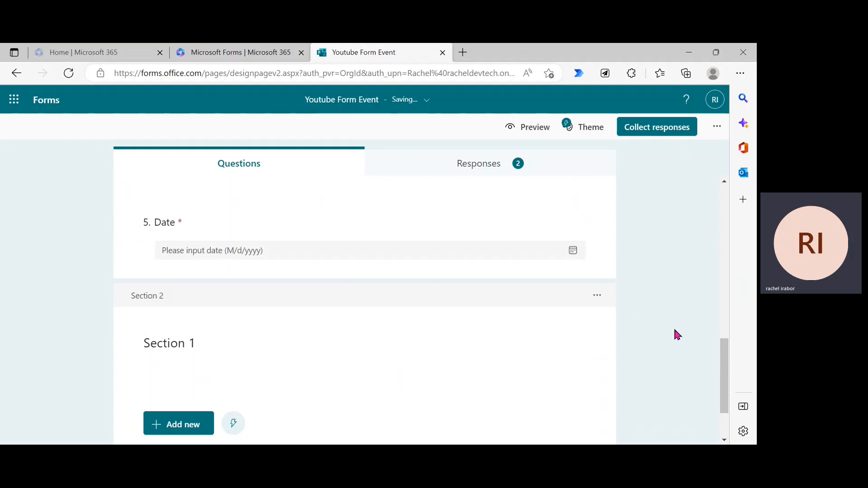
Step: Preview the form to check the new Section 1, then go back to the editor
{"action": "left_click", "coordinate": [528, 132]}
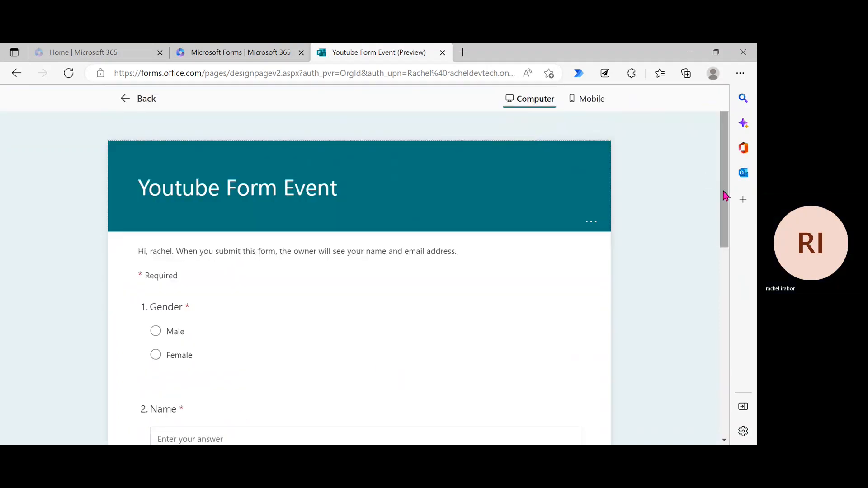
{"action": "left_click_drag", "start_coordinate": [724, 195], "coordinate": [722, 407]}
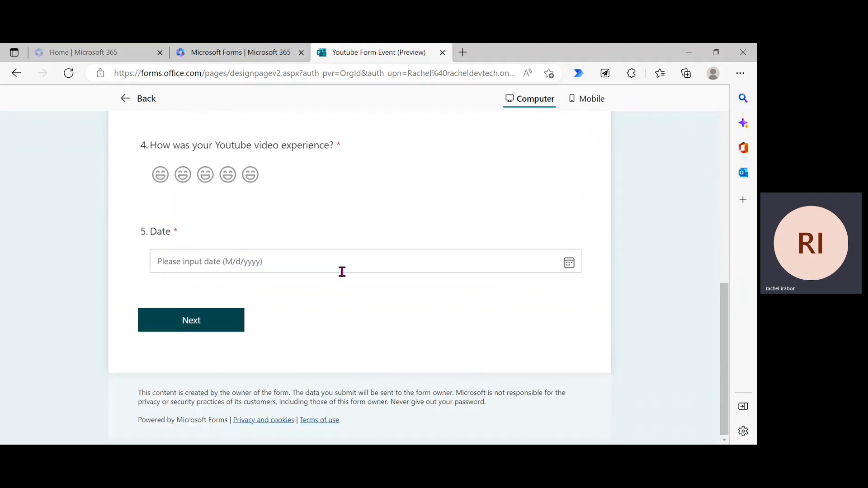
{"action": "left_click_drag", "start_coordinate": [729, 314], "coordinate": [741, 330]}
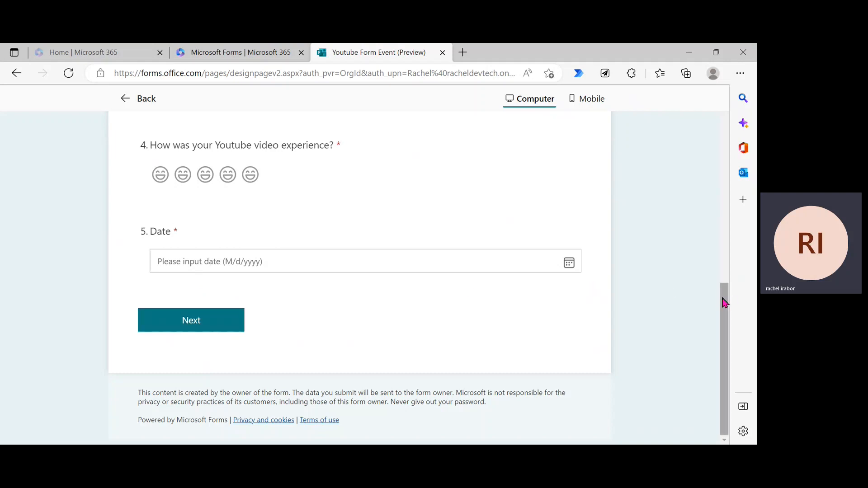
{"action": "left_click_drag", "start_coordinate": [718, 298], "coordinate": [718, 113]}
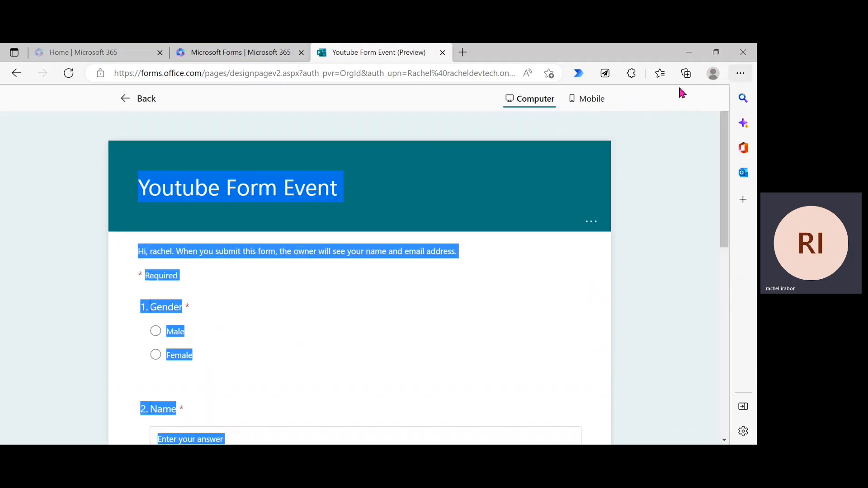
{"action": "left_click", "coordinate": [141, 108]}
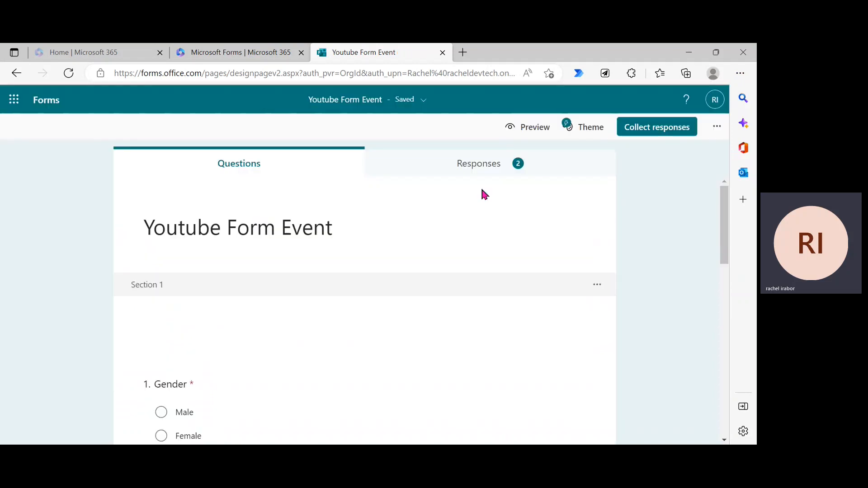
Step: Add a Net Promoter Score question as question 6
{"action": "left_click_drag", "start_coordinate": [723, 232], "coordinate": [752, 412]}
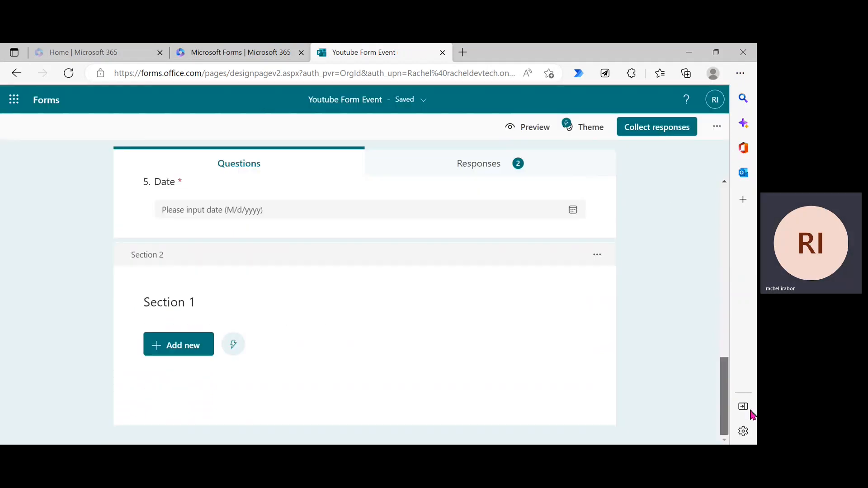
{"action": "left_click", "coordinate": [204, 348]}
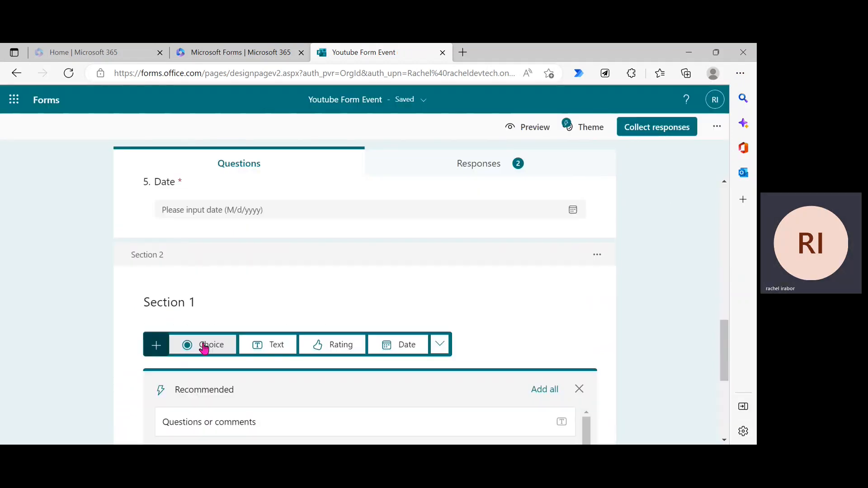
{"action": "left_click", "coordinate": [437, 345]}
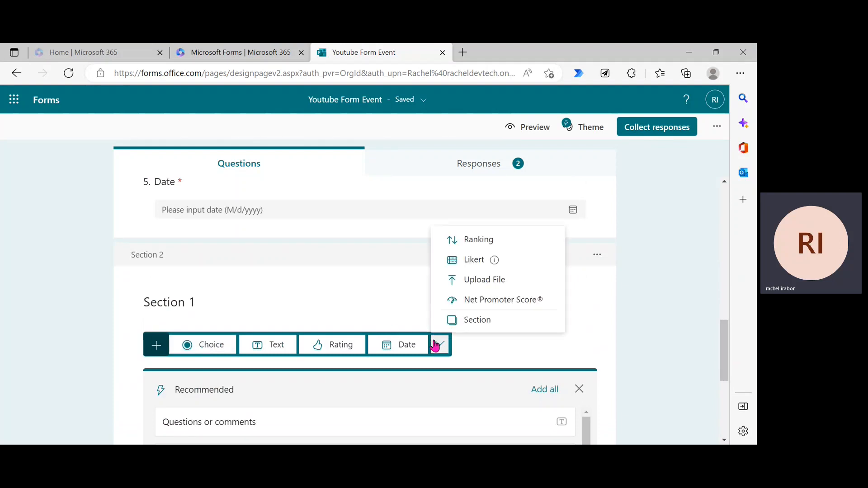
{"action": "left_click", "coordinate": [482, 300]}
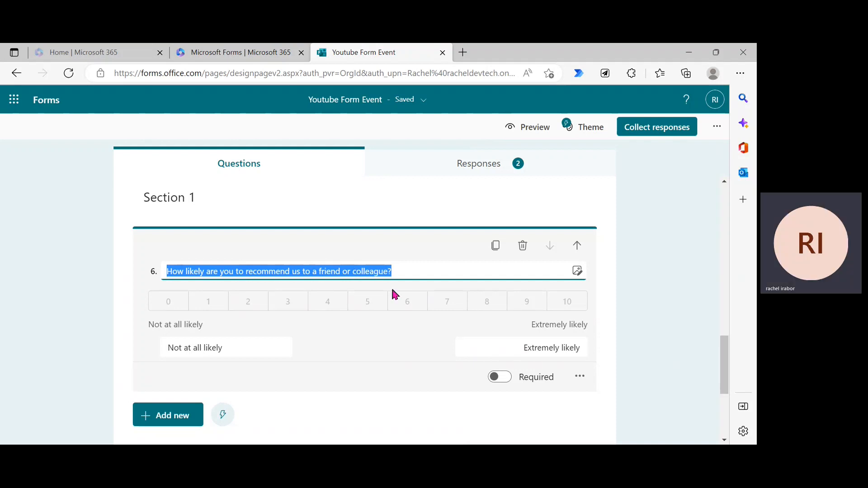
Step: Review question 6's likelihood labels and wording, and make it required
{"action": "left_click", "coordinate": [240, 349]}
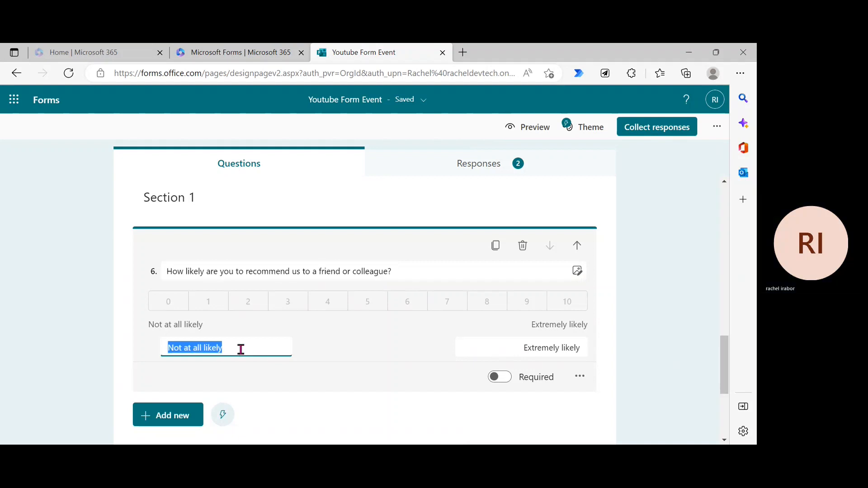
{"action": "left_click", "coordinate": [248, 350]}
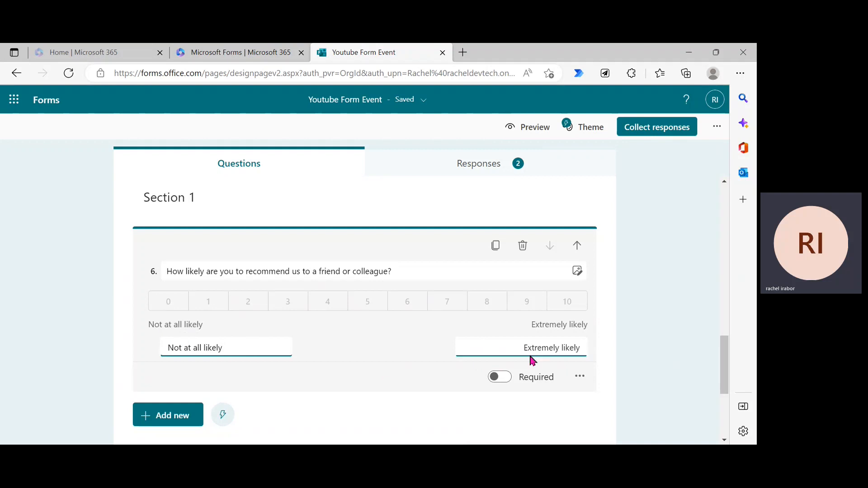
{"action": "left_click", "coordinate": [566, 344]}
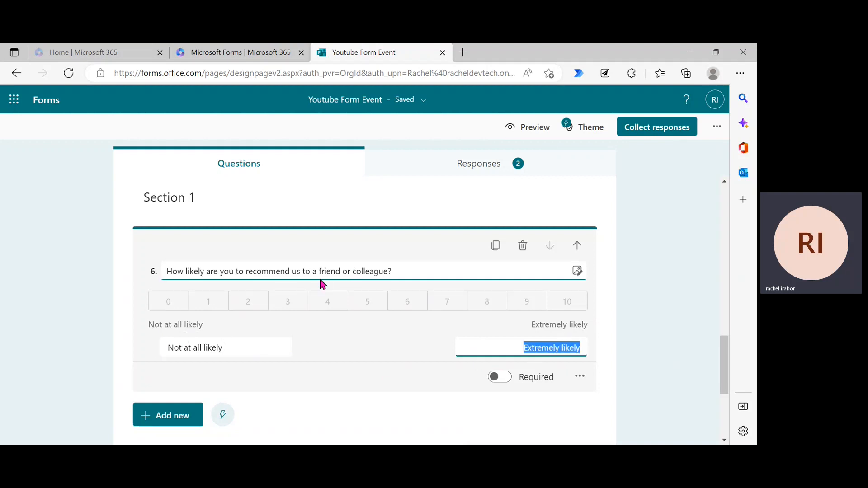
{"action": "left_click", "coordinate": [271, 272]}
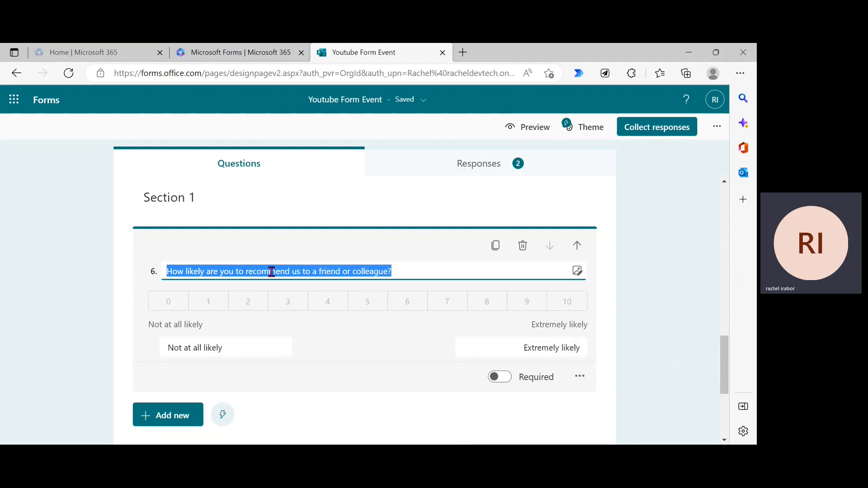
{"action": "left_click", "coordinate": [379, 275]}
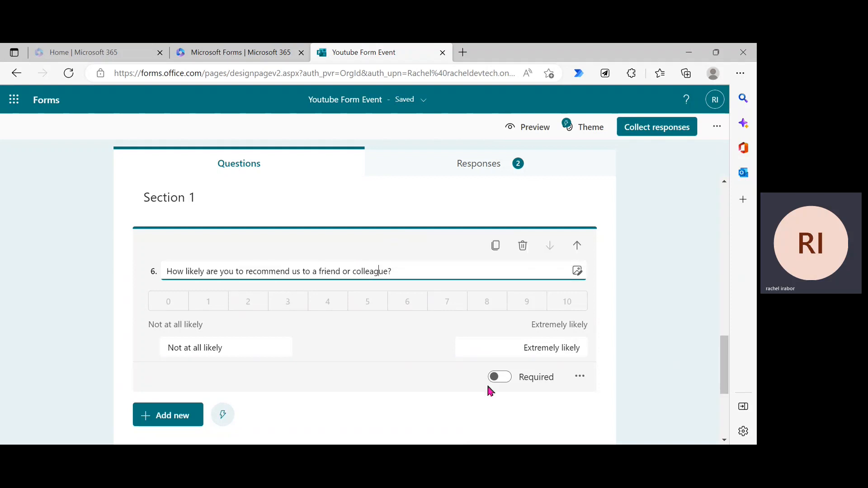
{"action": "left_click", "coordinate": [498, 383]}
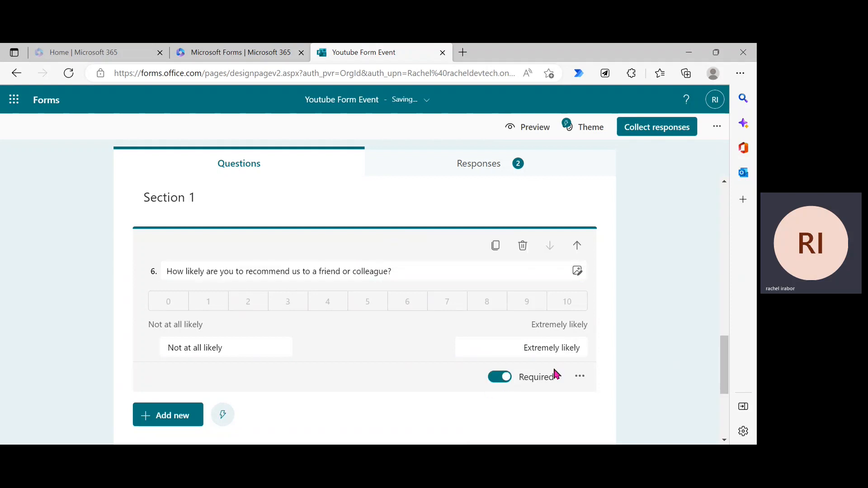
{"action": "left_click", "coordinate": [579, 377]}
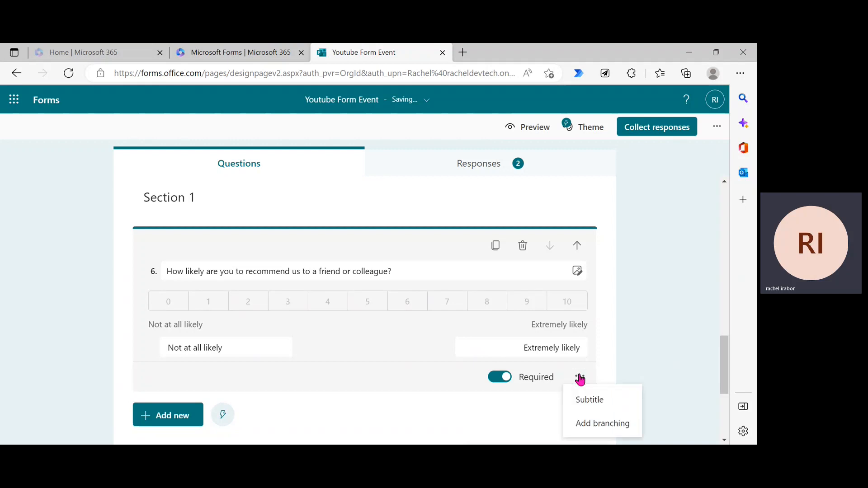
{"action": "left_click", "coordinate": [635, 363]}
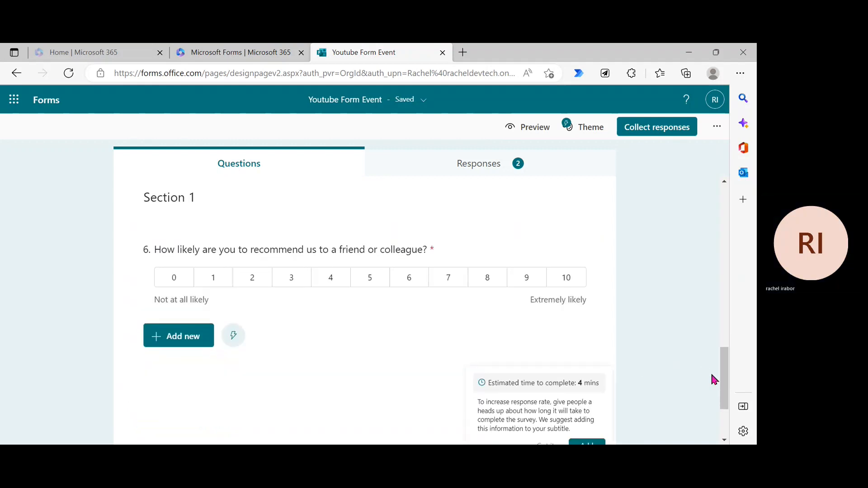
Step: Add an Upload File question as question 7 below the recommendation question
{"action": "left_click", "coordinate": [195, 347]}
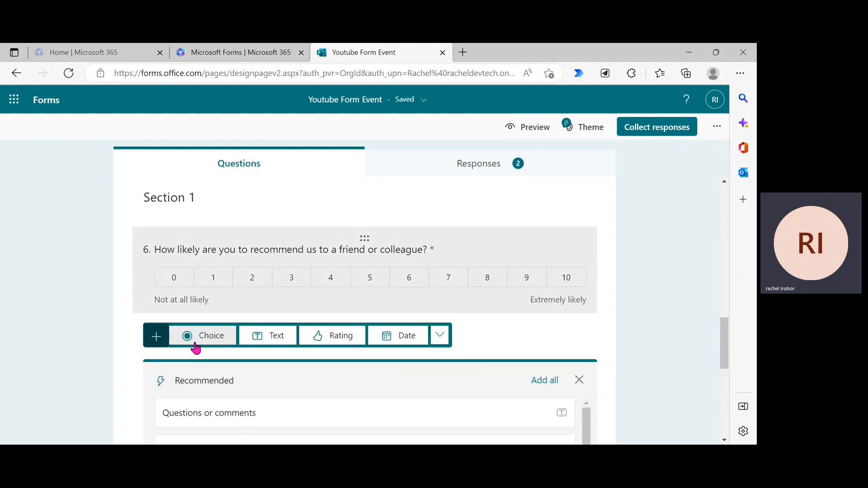
{"action": "left_click", "coordinate": [437, 345]}
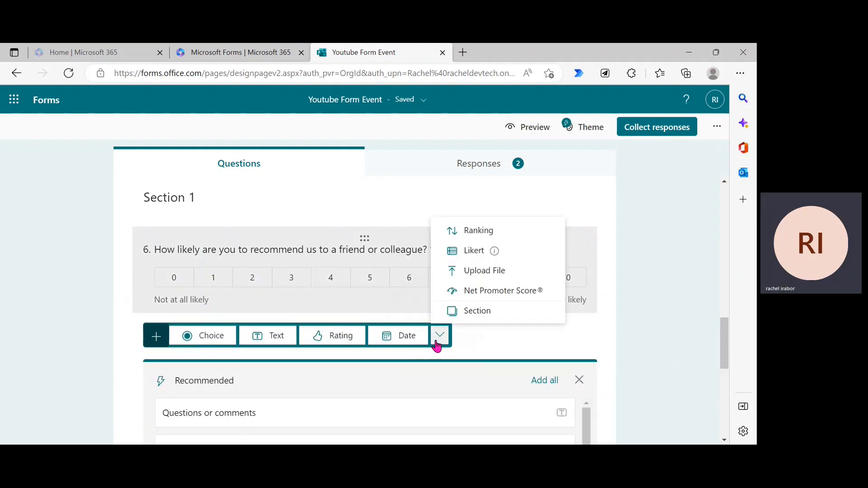
{"action": "left_click", "coordinate": [478, 273]}
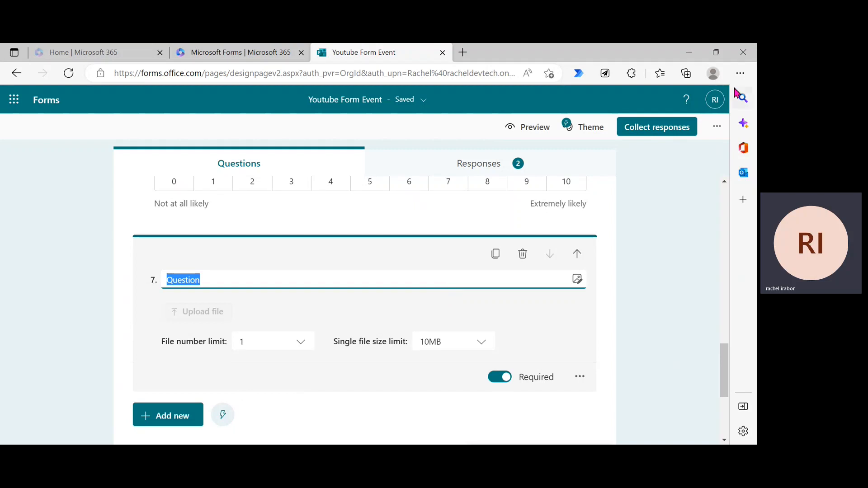
{"action": "left_click", "coordinate": [716, 133]}
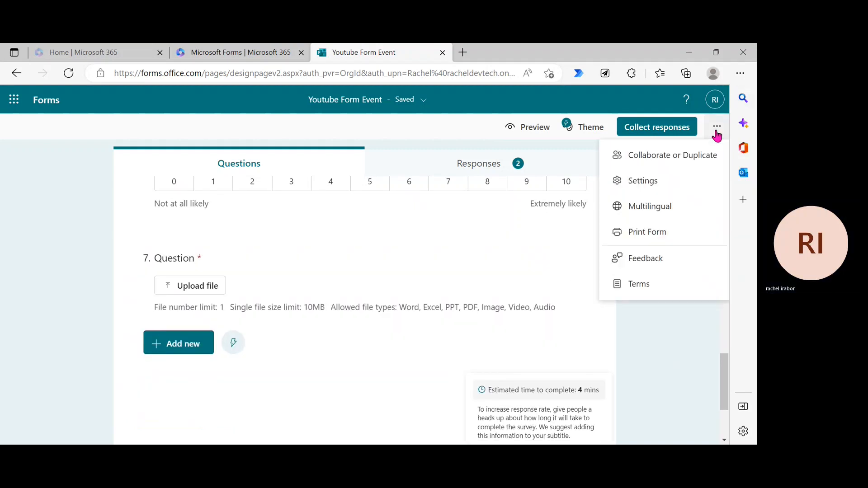
Step: Turn off Record name in the form settings, then return to question 7
{"action": "left_click", "coordinate": [716, 132]}
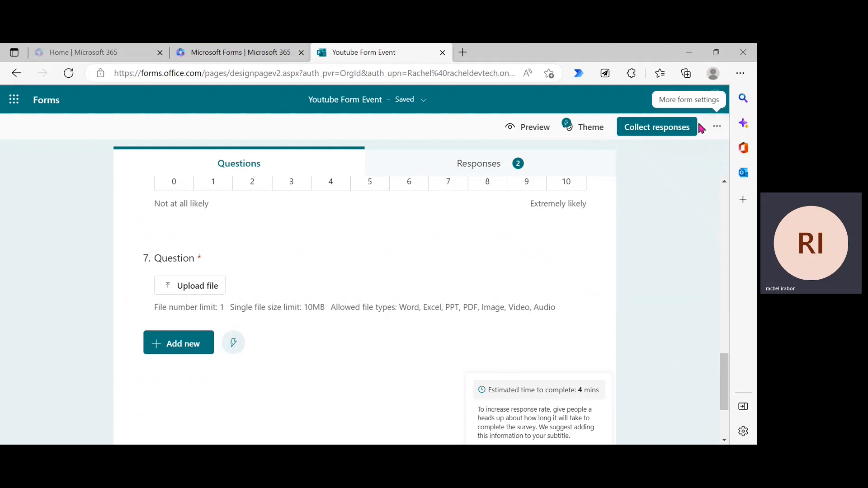
{"action": "left_click", "coordinate": [714, 129]}
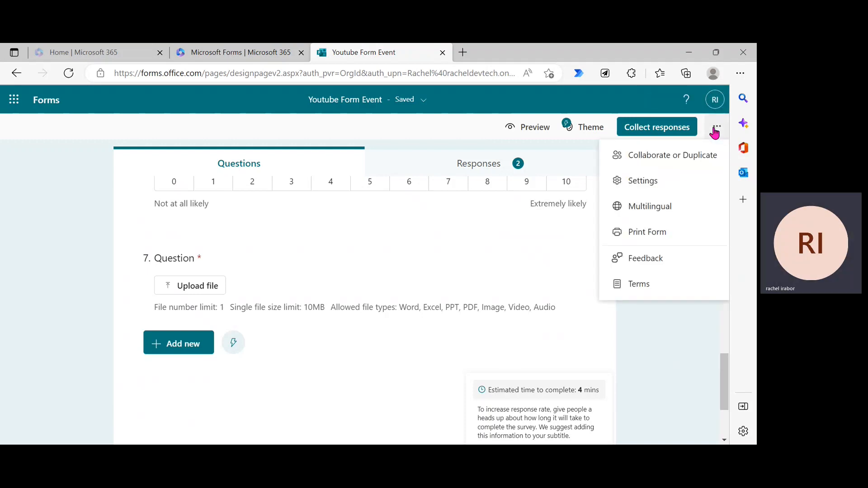
{"action": "left_click", "coordinate": [669, 185]}
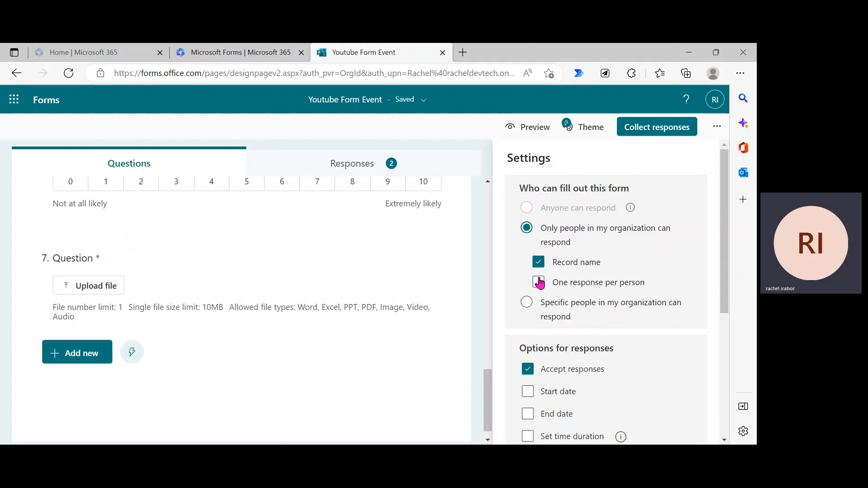
{"action": "left_click", "coordinate": [537, 262]}
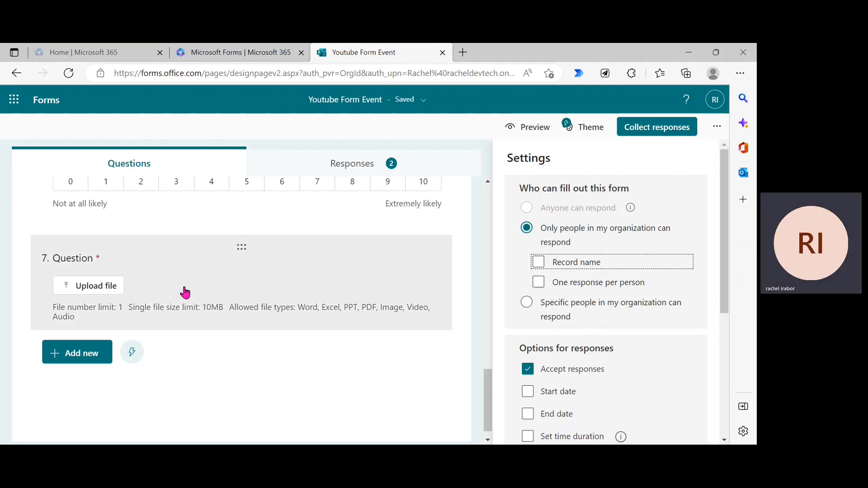
{"action": "left_click", "coordinate": [233, 294]}
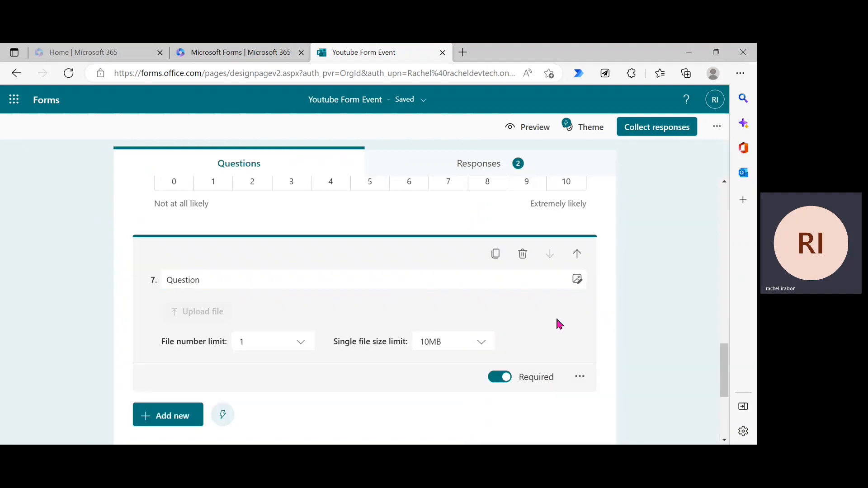
Step: Delete the file-upload question 7
{"action": "left_click", "coordinate": [578, 378]}
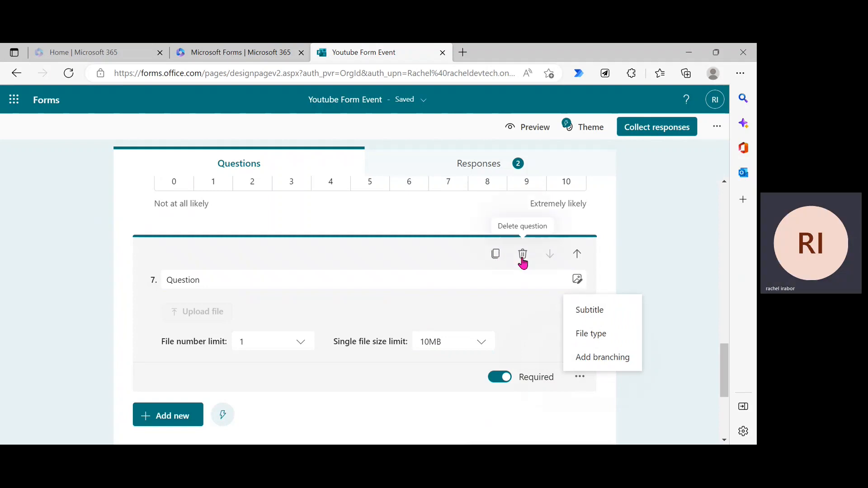
{"action": "left_click", "coordinate": [523, 262]}
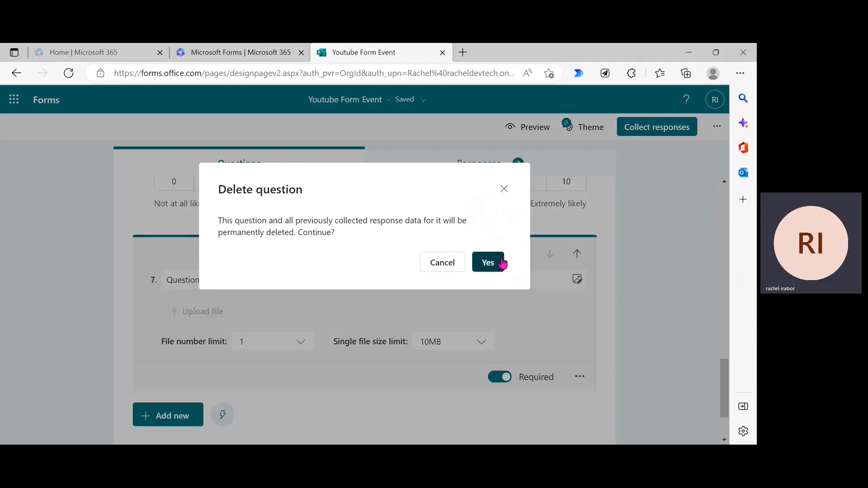
{"action": "left_click", "coordinate": [500, 257]}
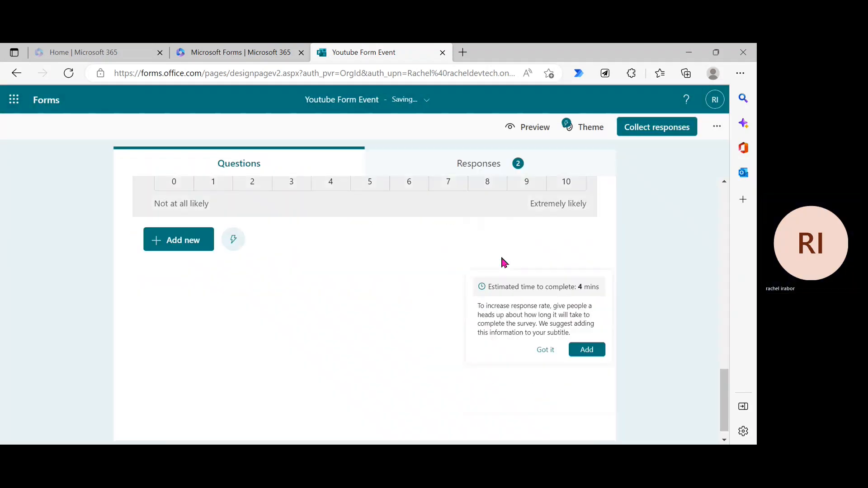
Step: Set the form settings so anyone can respond, then close the settings panel
{"action": "left_click", "coordinate": [716, 126]}
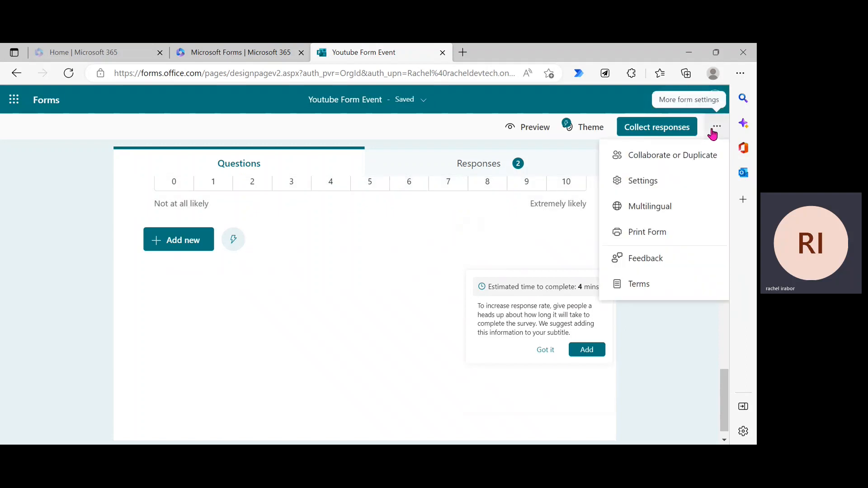
{"action": "left_click", "coordinate": [670, 183]}
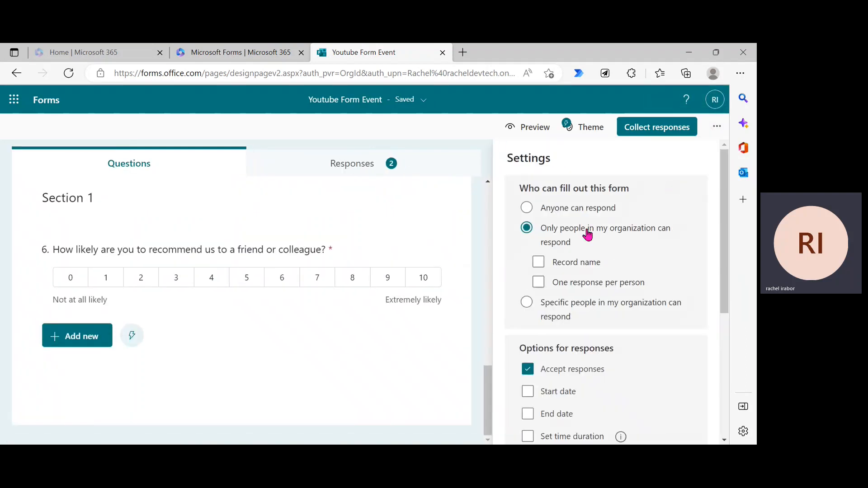
{"action": "left_click", "coordinate": [527, 208]}
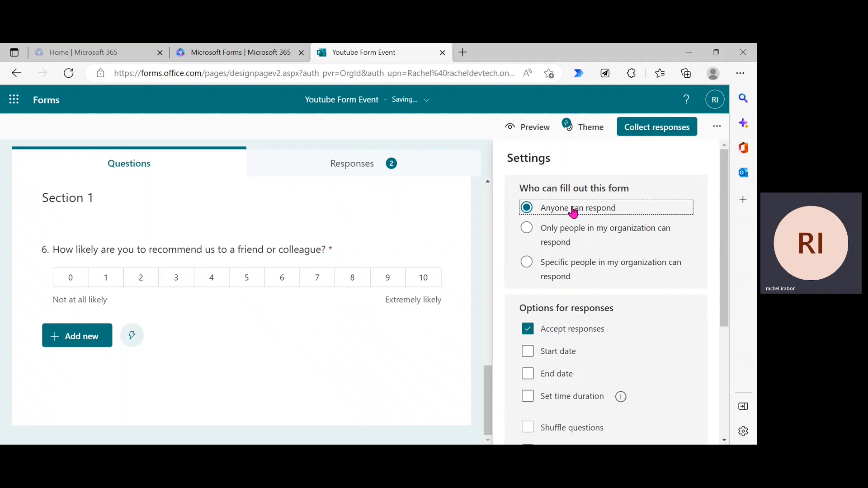
{"action": "left_click", "coordinate": [446, 369]}
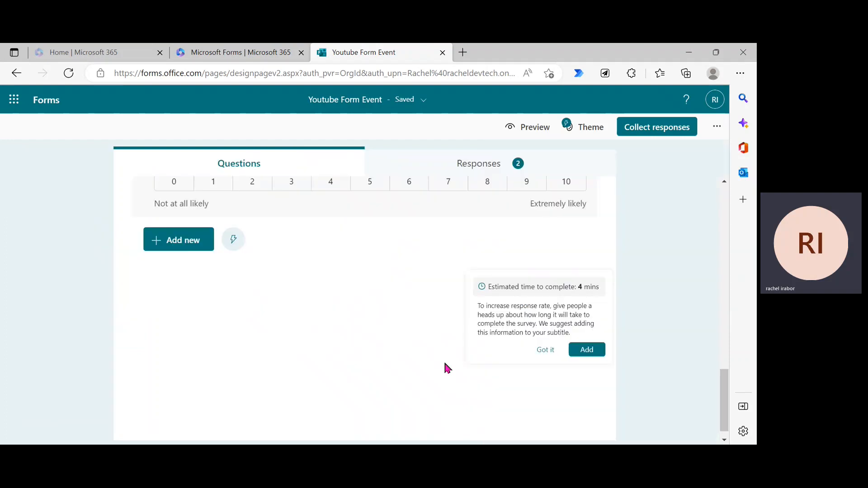
Step: Bring up the extra question types below question 6 to add a new question
{"action": "left_click", "coordinate": [175, 240]}
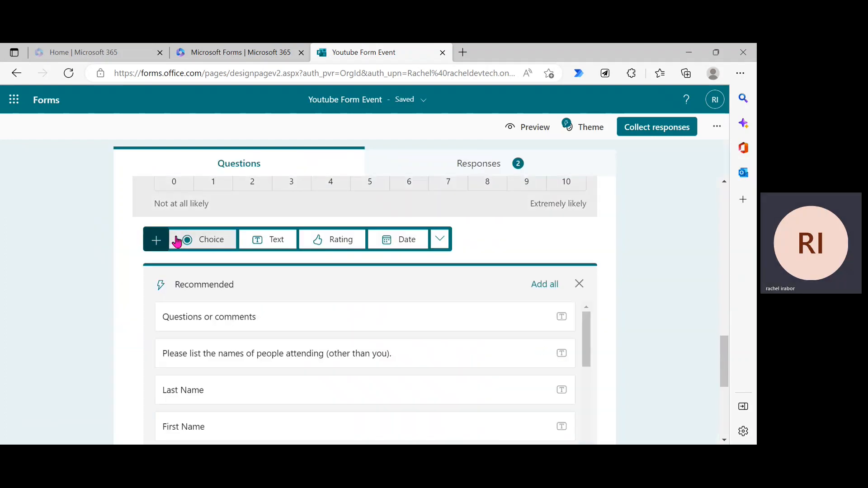
{"action": "left_click", "coordinate": [440, 243]}
{"action": "mouse_move", "coordinate": [488, 310]}
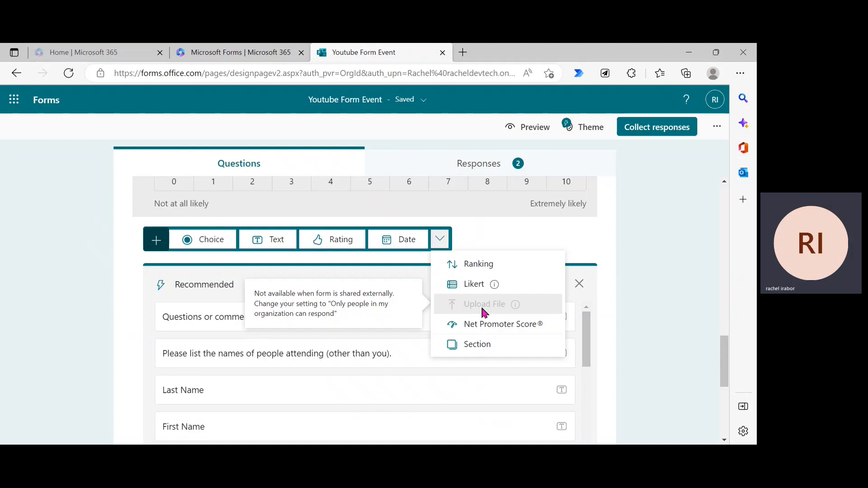
{"action": "left_click", "coordinate": [686, 294]}
{"action": "left_click", "coordinate": [205, 244]}
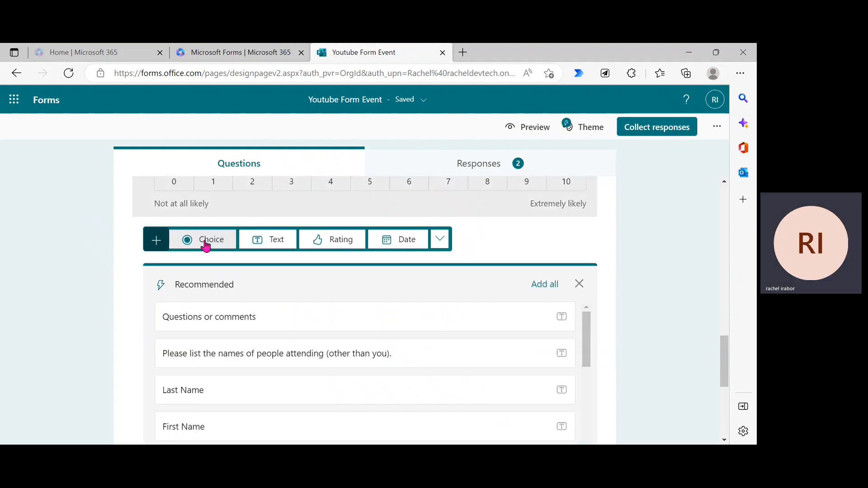
{"action": "left_click", "coordinate": [439, 239]}
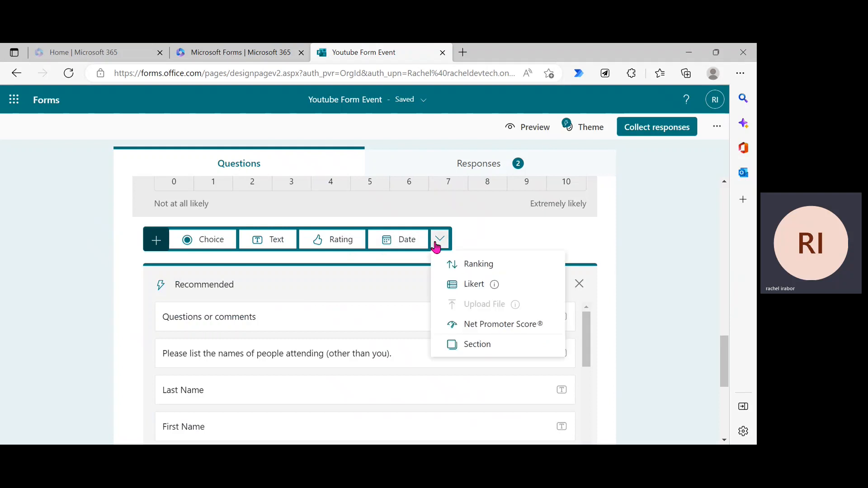
Step: Add a Likert question 7 titled 'How likely are you to recomment this Youtube channel to a friend'
{"action": "left_click", "coordinate": [470, 286]}
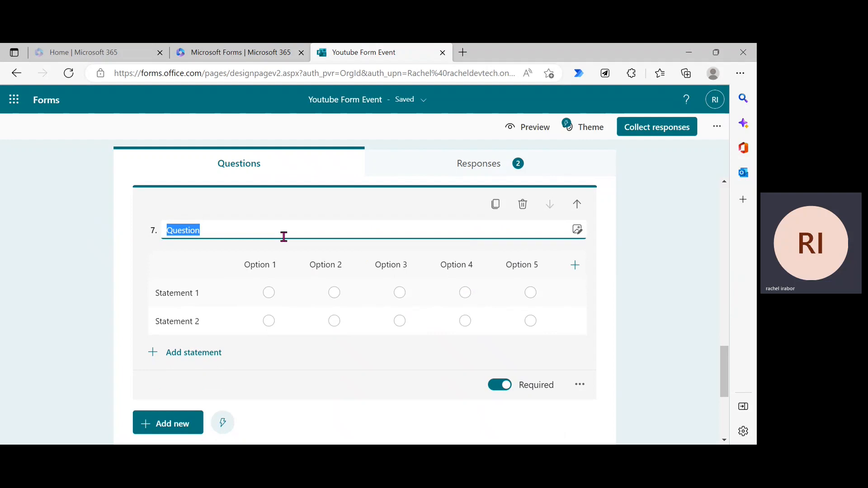
{"action": "key", "text": "BackSpace"}
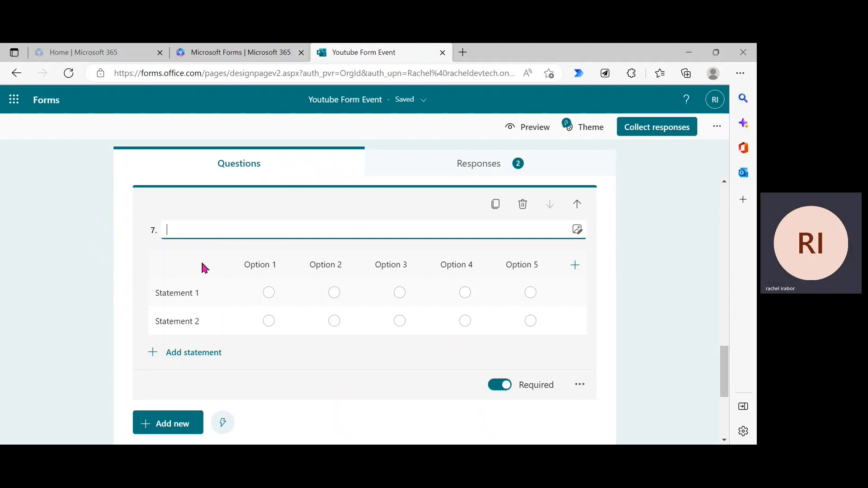
{"action": "type", "text": "H"}
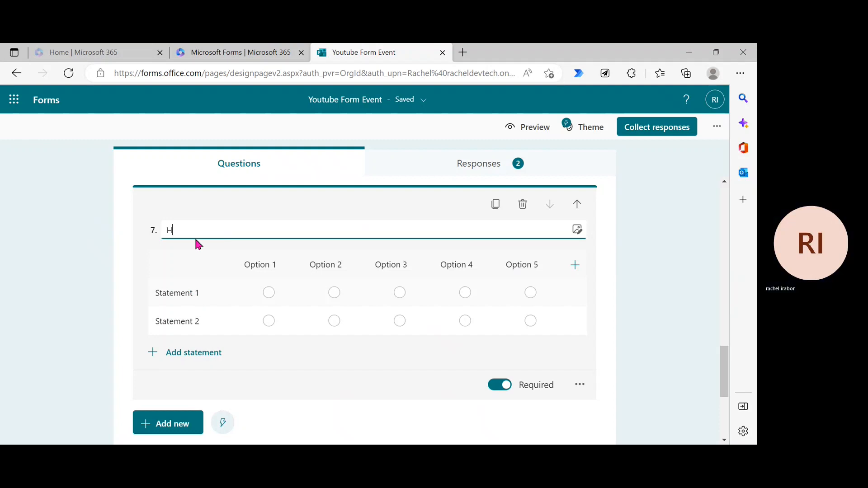
{"action": "key", "text": "BackSpace"}
{"action": "type", "text": "W"}
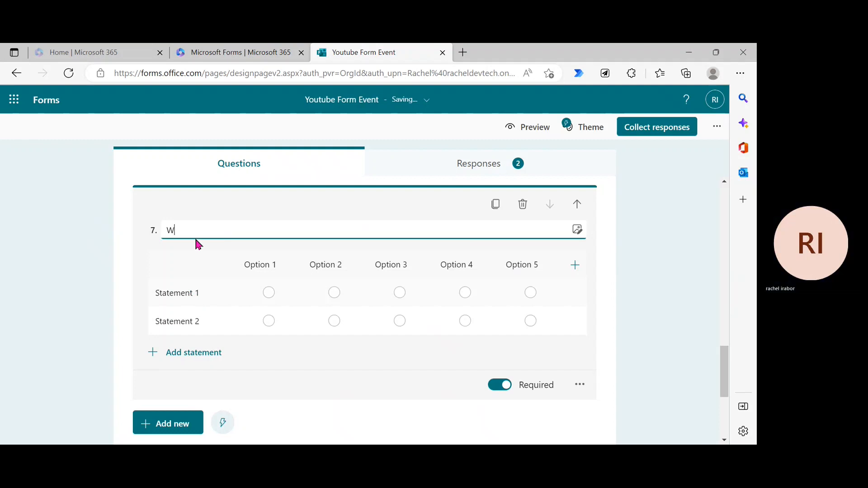
{"action": "type", "text": "ha"}
{"action": "key", "text": "BackSpace"}
{"action": "key", "text": "BackSpace"}
{"action": "key", "text": "BackSpace"}
{"action": "key", "text": "BackSpace"}
{"action": "key", "text": "BackSpace"}
{"action": "type", "text": "Wha"}
{"action": "key", "text": "BackSpace"}
{"action": "key", "text": "BackSpace"}
{"action": "type", "text": "How likel"}
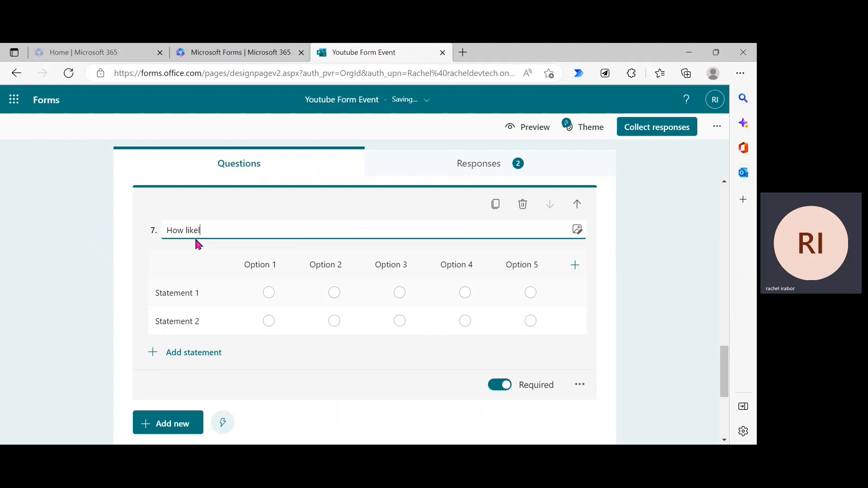
{"action": "type", "text": "y are you "}
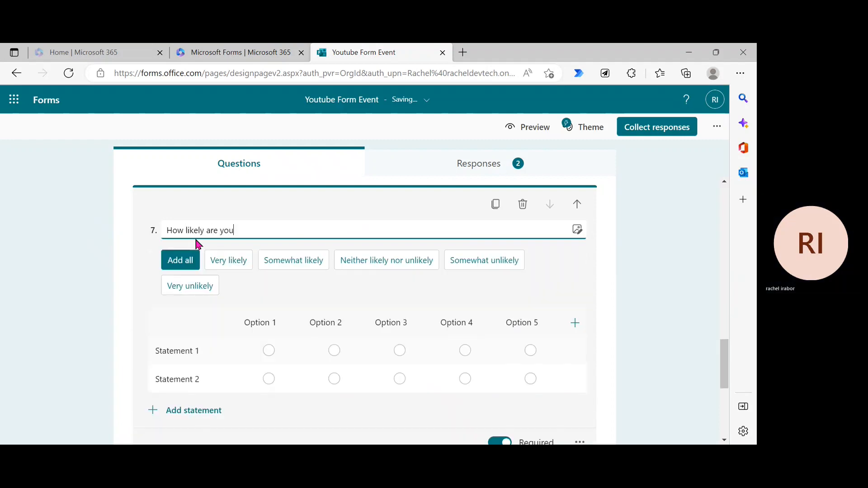
{"action": "type", "text": "to r"}
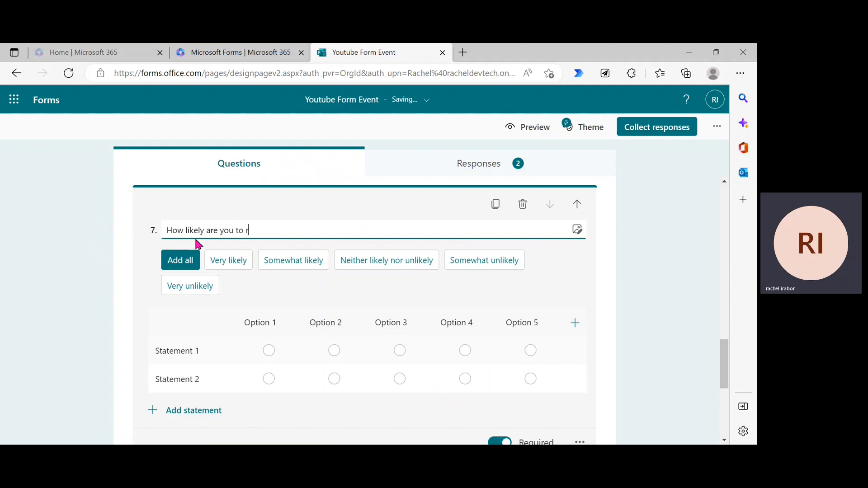
{"action": "type", "text": "ecomment t"}
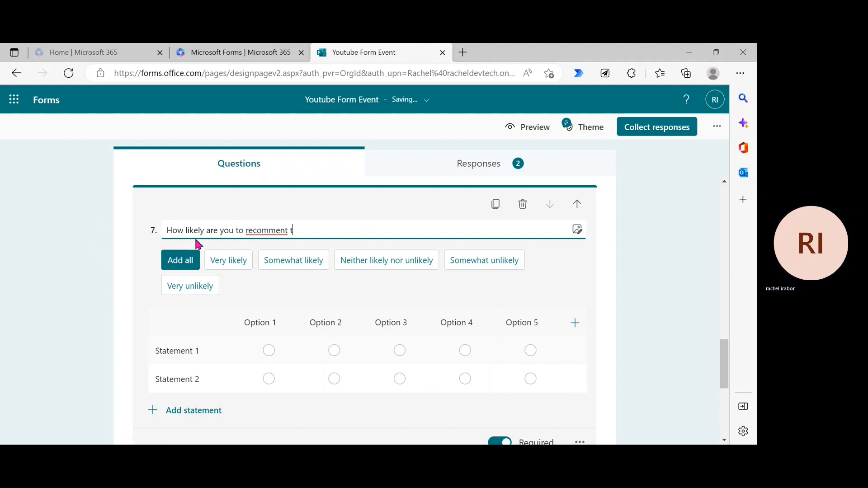
{"action": "type", "text": "his YYoutu"}
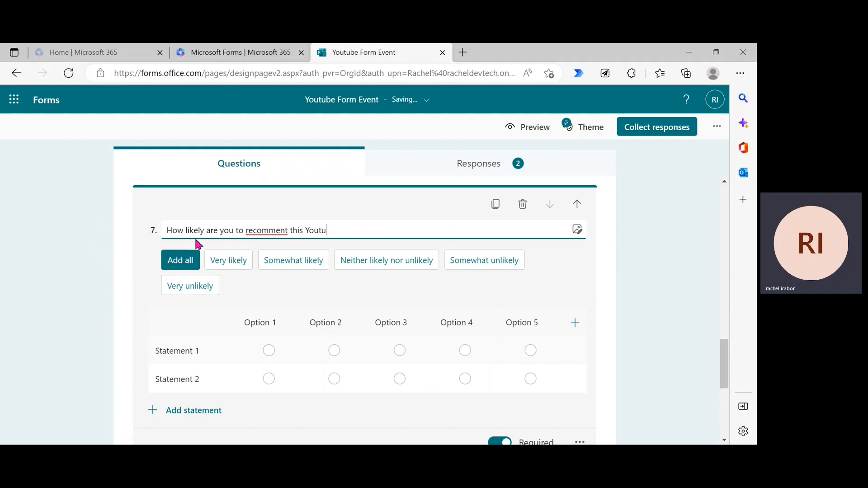
{"action": "type", "text": "be cha"}
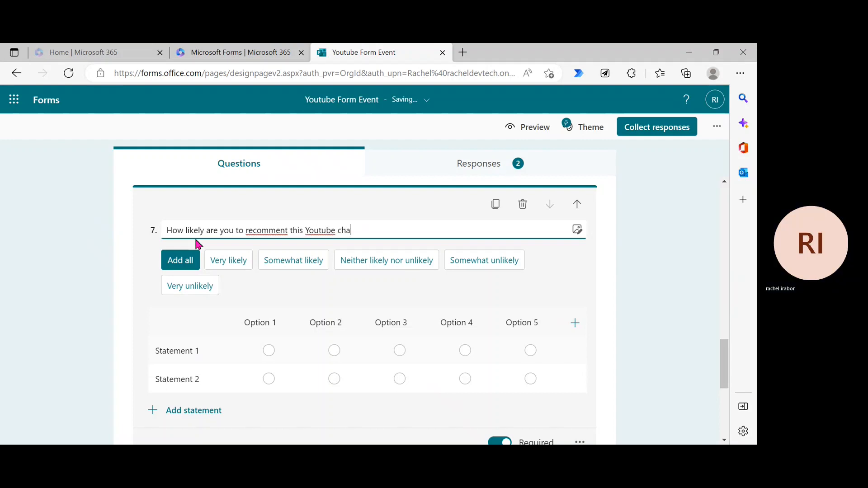
{"action": "type", "text": "nnel to a friend"}
Step: Set question 7's columns to Very likely, Neither likely nor unlikely and Very unlikely
{"action": "left_click", "coordinate": [235, 266]}
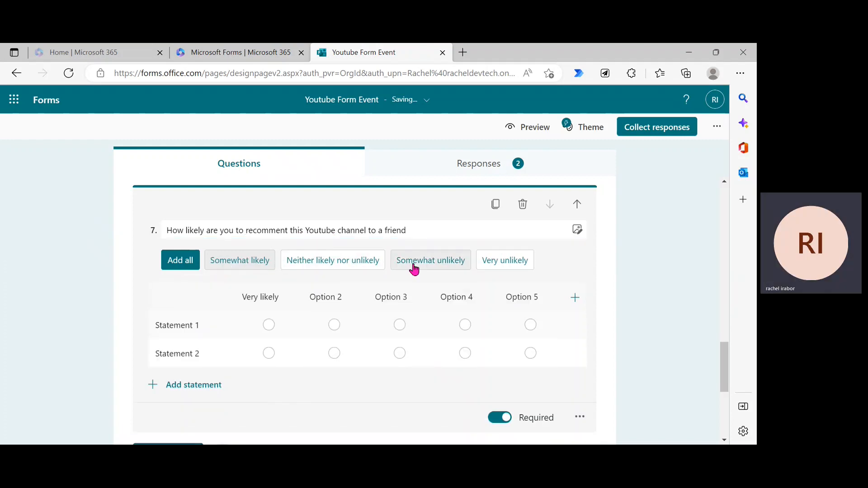
{"action": "left_click", "coordinate": [333, 265]}
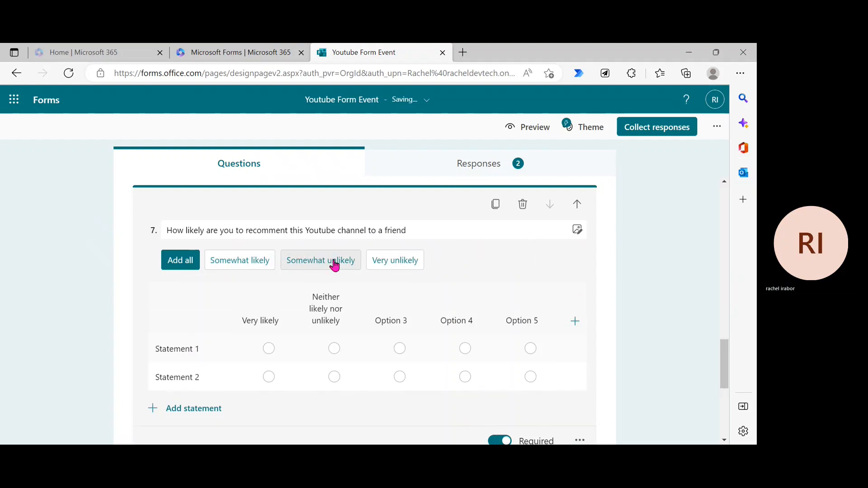
{"action": "left_click", "coordinate": [396, 264]}
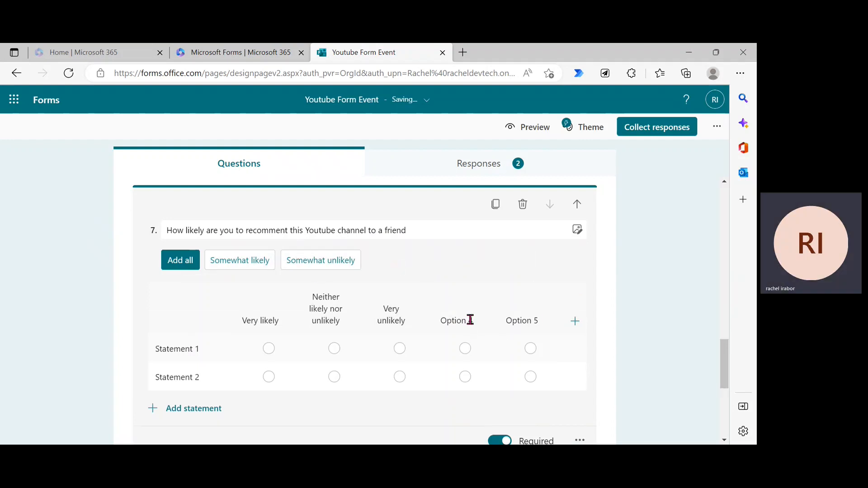
{"action": "left_click", "coordinate": [654, 294]}
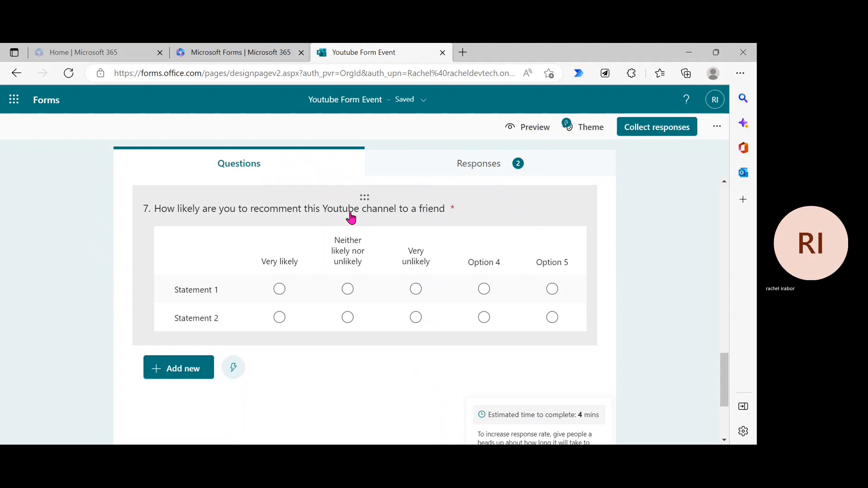
Step: Select the Statement 1 label and delete the Statement 2 row
{"action": "left_click", "coordinate": [194, 287]}
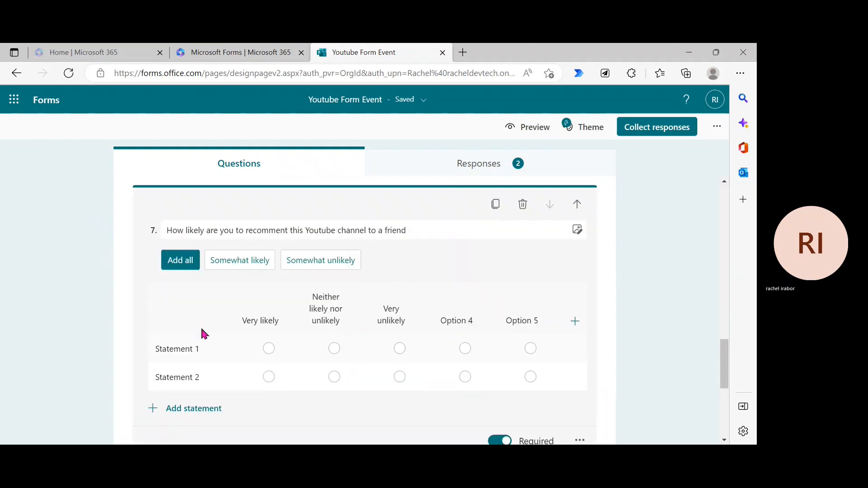
{"action": "left_click", "coordinate": [190, 355]}
{"action": "left_click", "coordinate": [187, 350]}
{"action": "double_click", "coordinate": [188, 351]}
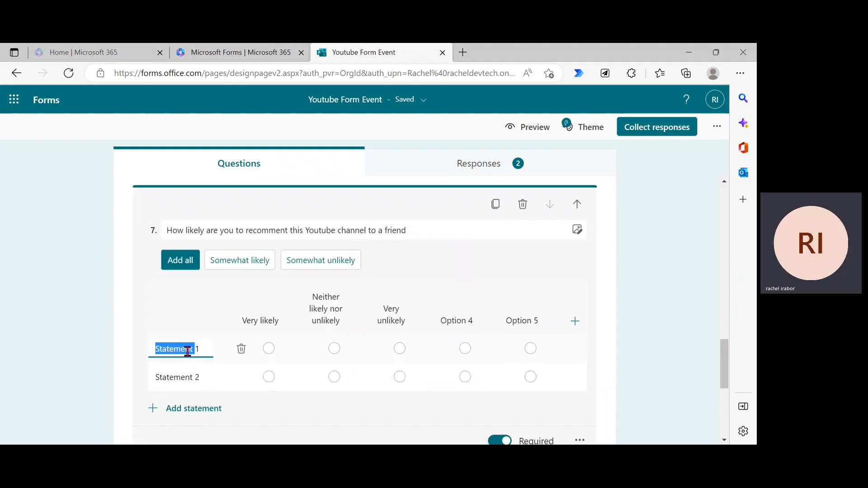
{"action": "triple_click", "coordinate": [195, 350]}
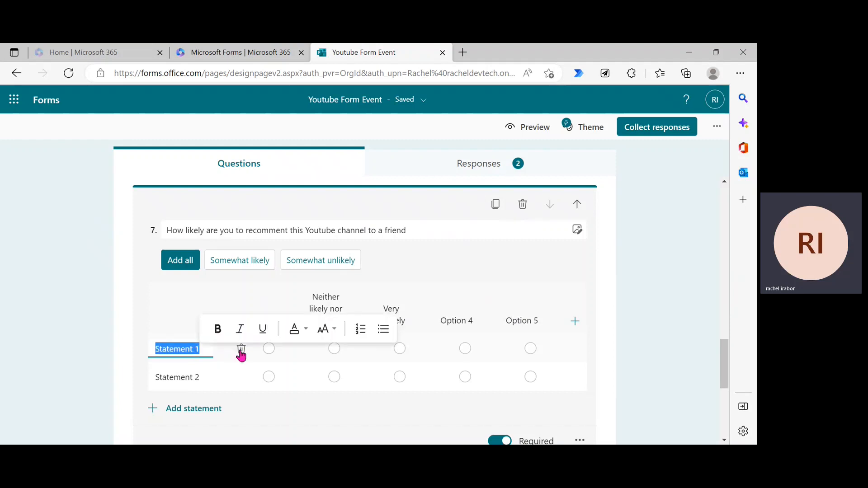
{"action": "left_click", "coordinate": [190, 375]}
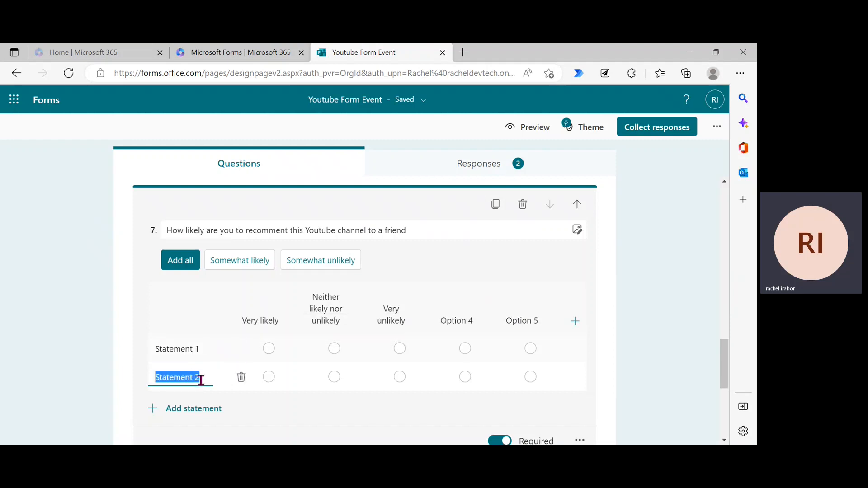
{"action": "left_click", "coordinate": [241, 378]}
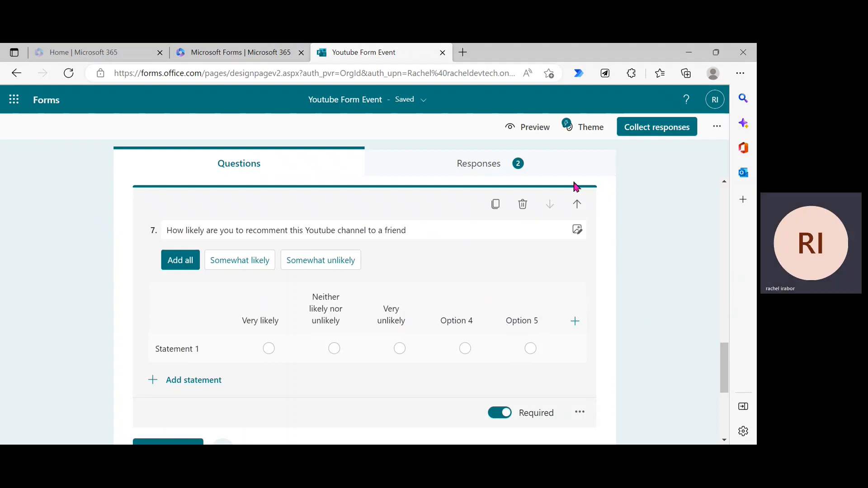
Step: In Preview, answer Gender with Female and enter the respondent's name
{"action": "left_click", "coordinate": [521, 131]}
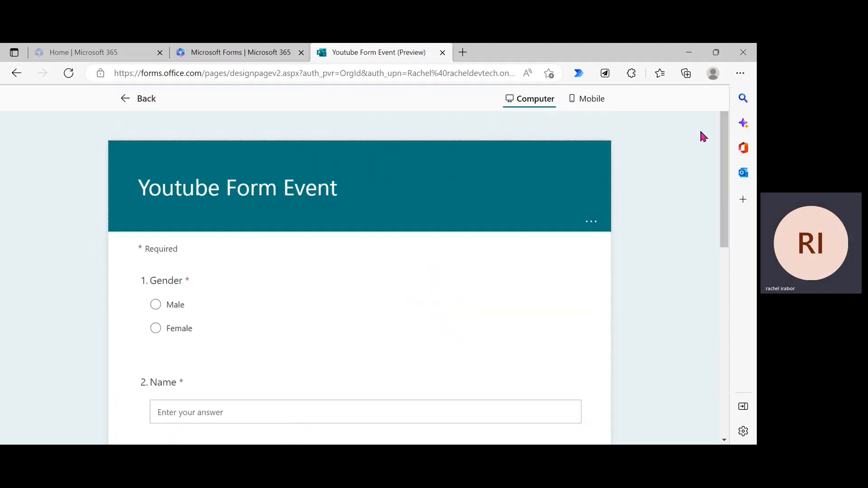
{"action": "left_click_drag", "start_coordinate": [729, 176], "coordinate": [746, 211]}
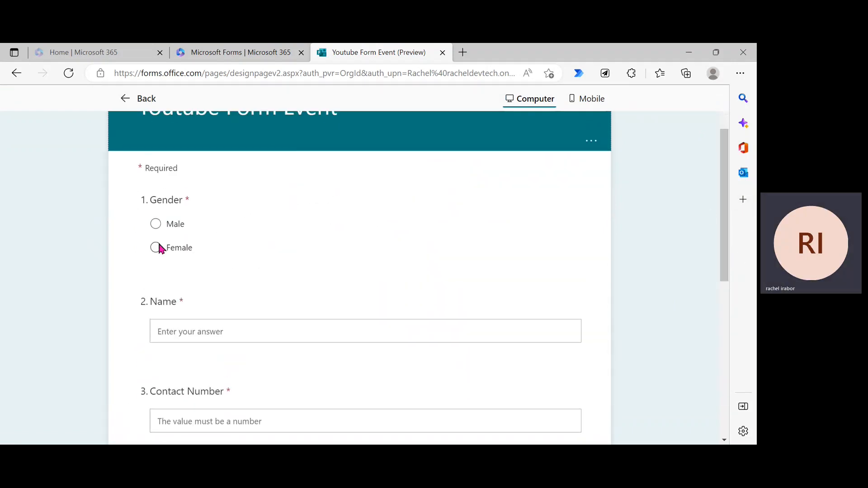
{"action": "left_click", "coordinate": [157, 246]}
{"action": "left_click", "coordinate": [211, 333]}
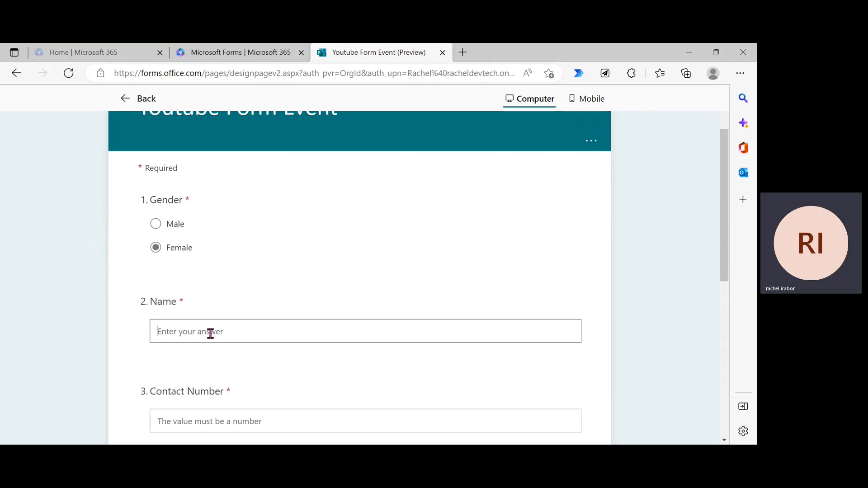
{"action": "type", "text": "Gloria"}
{"action": "left_click_drag", "start_coordinate": [722, 249], "coordinate": [723, 341]}
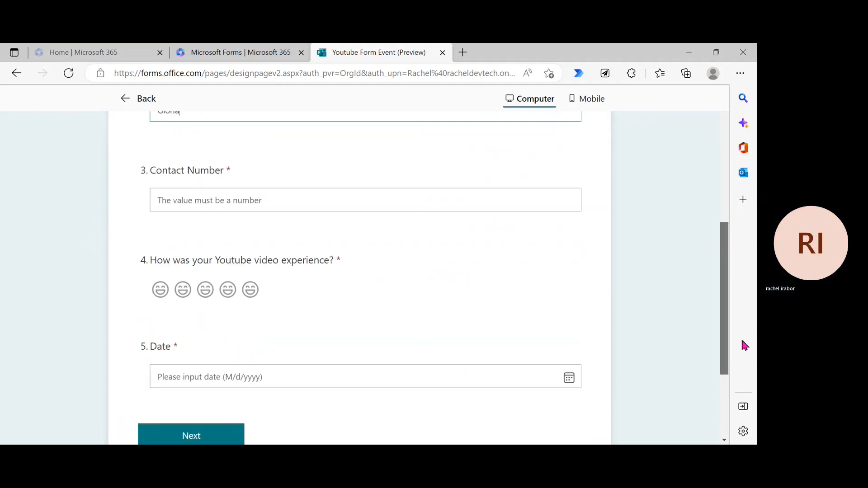
Step: Enter a contact phone number, give the top video rating, choose November 30, and go to the next page
{"action": "left_click", "coordinate": [254, 201]}
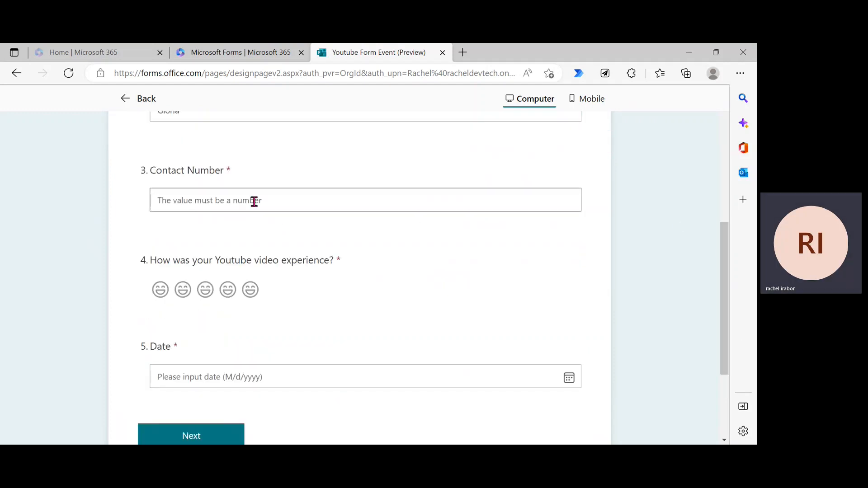
{"action": "type", "text": "89755433"}
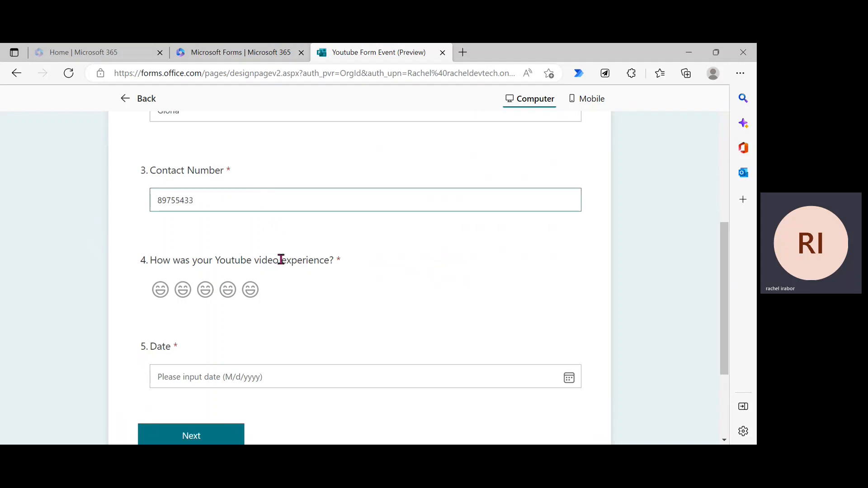
{"action": "left_click", "coordinate": [249, 292]}
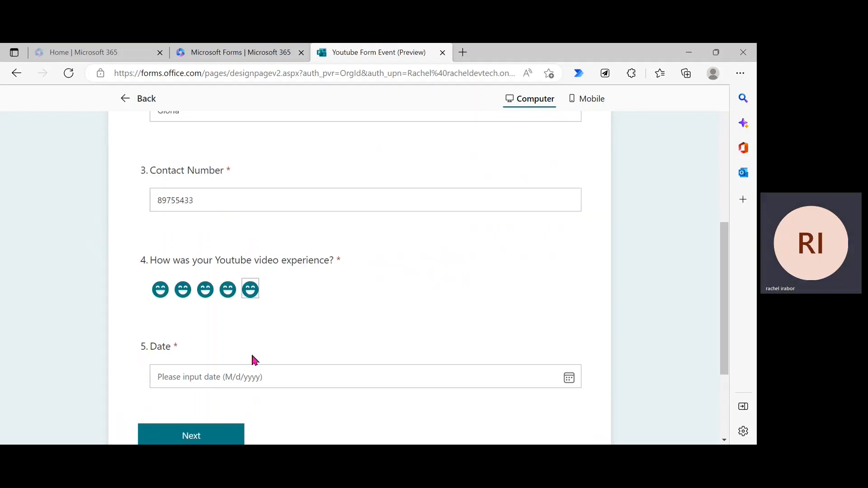
{"action": "left_click", "coordinate": [257, 377]}
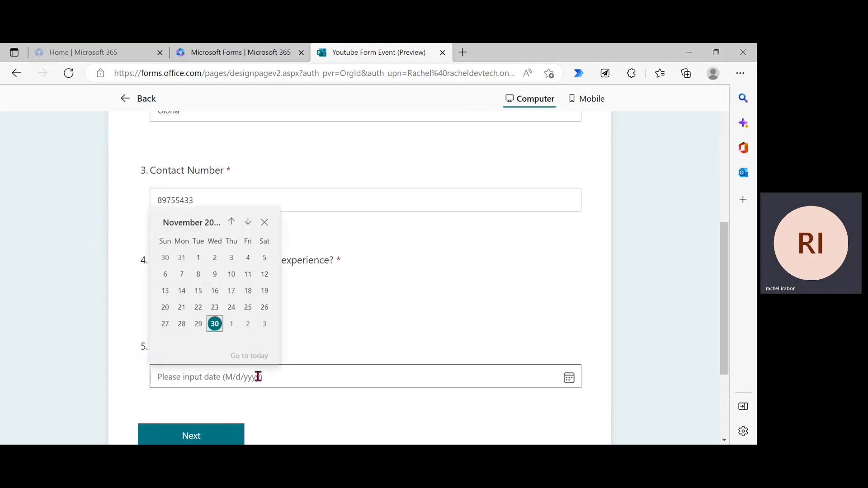
{"action": "left_click", "coordinate": [214, 324]}
{"action": "left_click", "coordinate": [221, 442]}
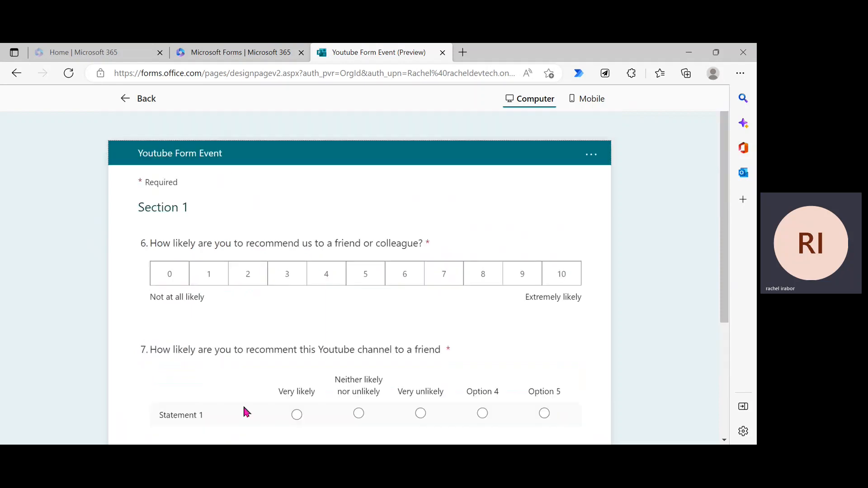
Step: Rate recommendation 8, answer Statement 1 Very likely, submit, and return to the editor
{"action": "left_click", "coordinate": [474, 276]}
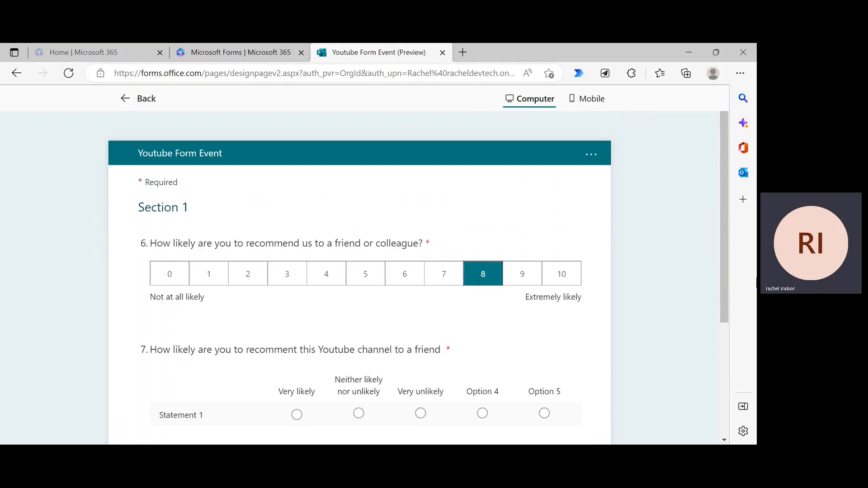
{"action": "left_click_drag", "start_coordinate": [727, 291], "coordinate": [701, 372]}
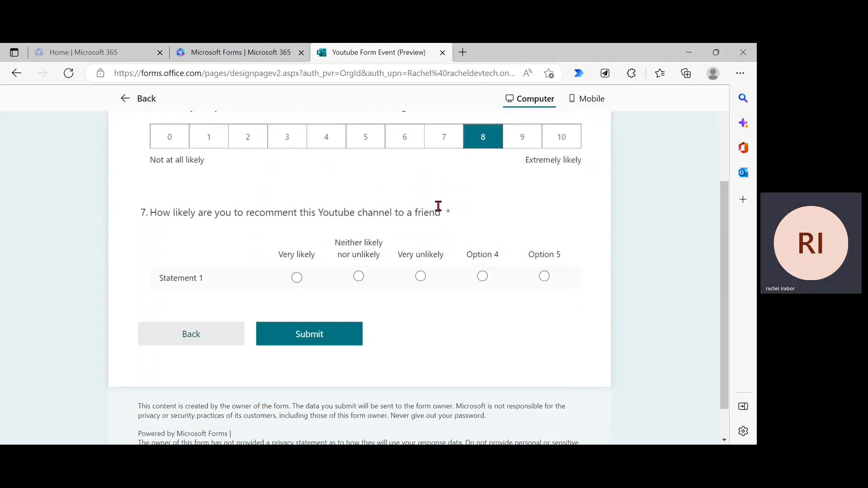
{"action": "left_click", "coordinate": [420, 276]}
{"action": "left_click", "coordinate": [298, 277]}
{"action": "left_click", "coordinate": [315, 334]}
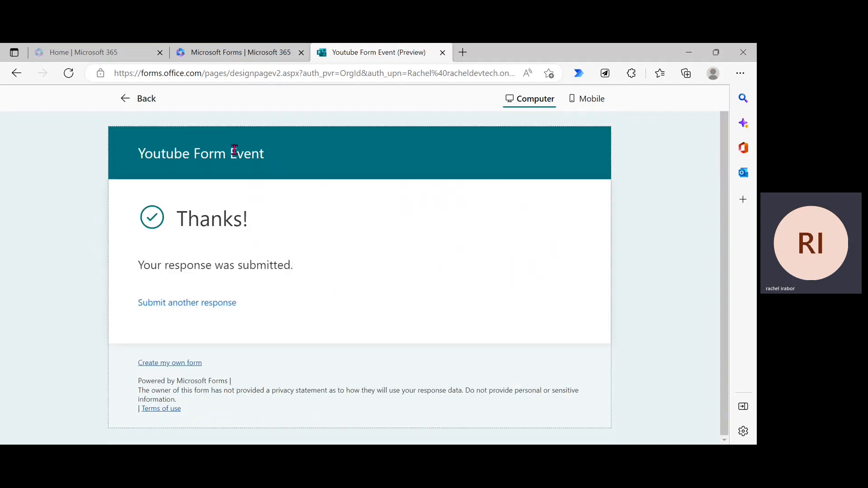
{"action": "left_click", "coordinate": [129, 100]}
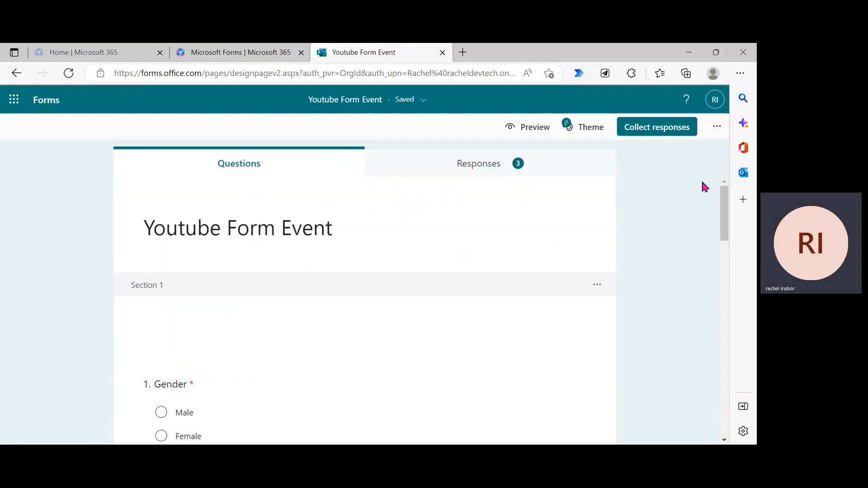
Step: Delete the Option 4 and Option 5 columns from question 7's Likert scale
{"action": "left_click_drag", "start_coordinate": [729, 211], "coordinate": [728, 362]}
{"action": "left_click", "coordinate": [500, 307]}
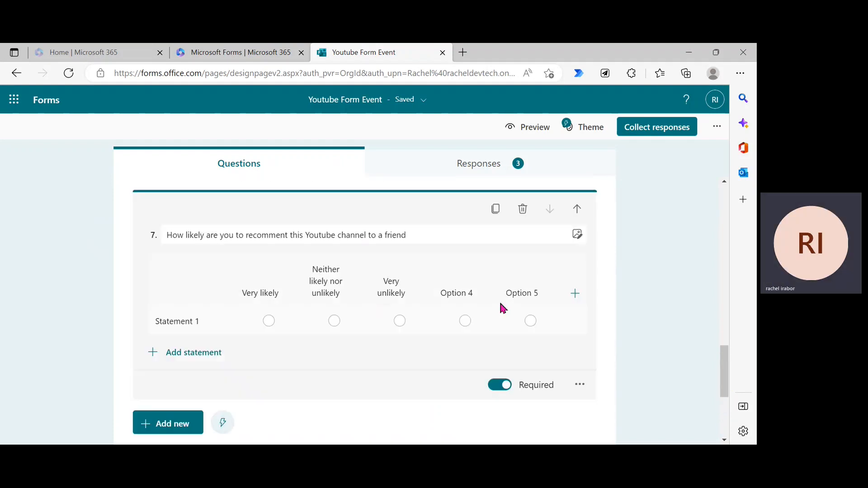
{"action": "left_click", "coordinate": [462, 319]}
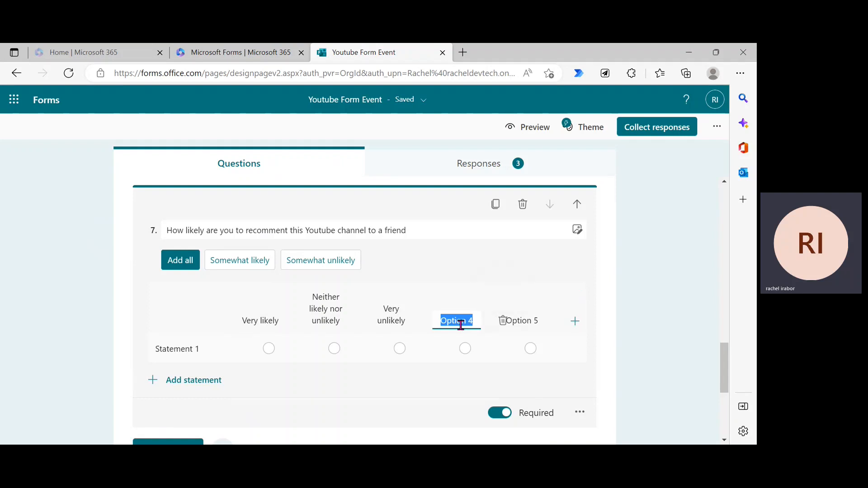
{"action": "left_click", "coordinate": [502, 321]}
{"action": "left_click", "coordinate": [510, 322]}
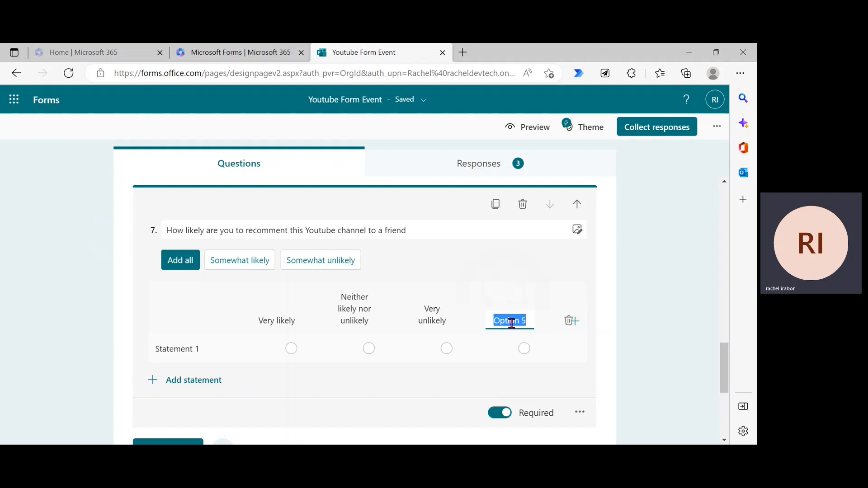
{"action": "left_click", "coordinate": [569, 321]}
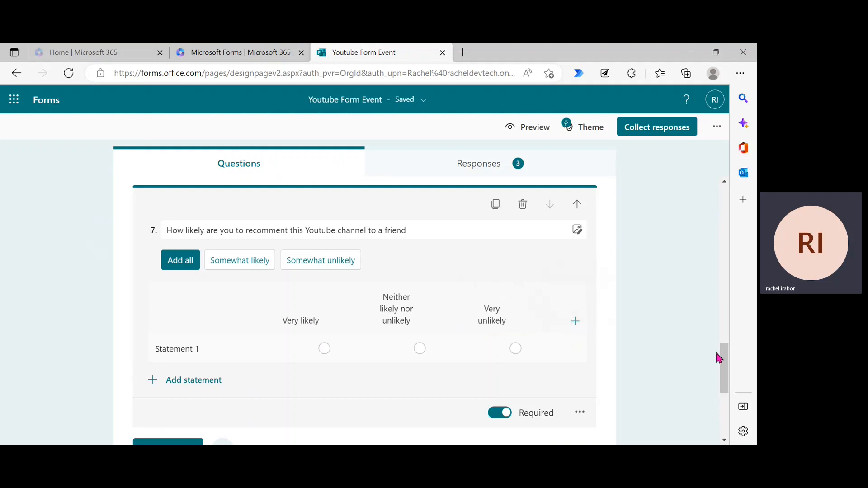
Step: Check the Very likely, Neither likely nor unlikely and Very unlikely labels, then add a Ranking question 8
{"action": "left_click_drag", "start_coordinate": [726, 374], "coordinate": [721, 355]}
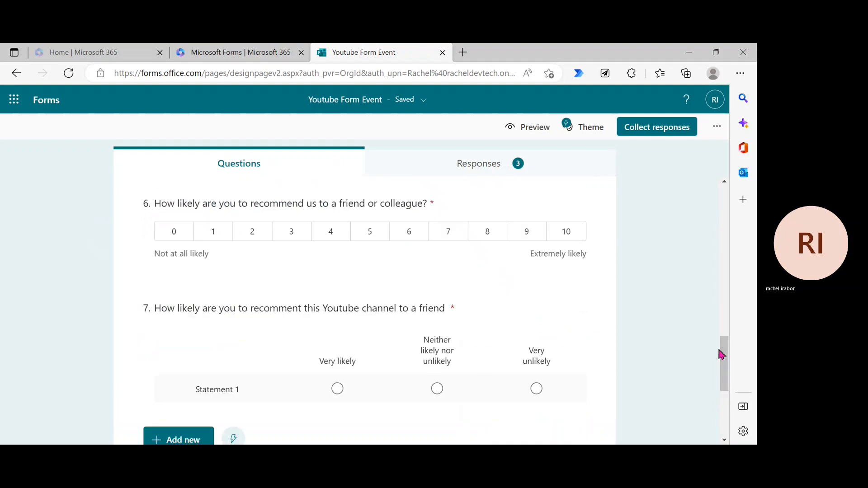
{"action": "left_click", "coordinate": [343, 362]}
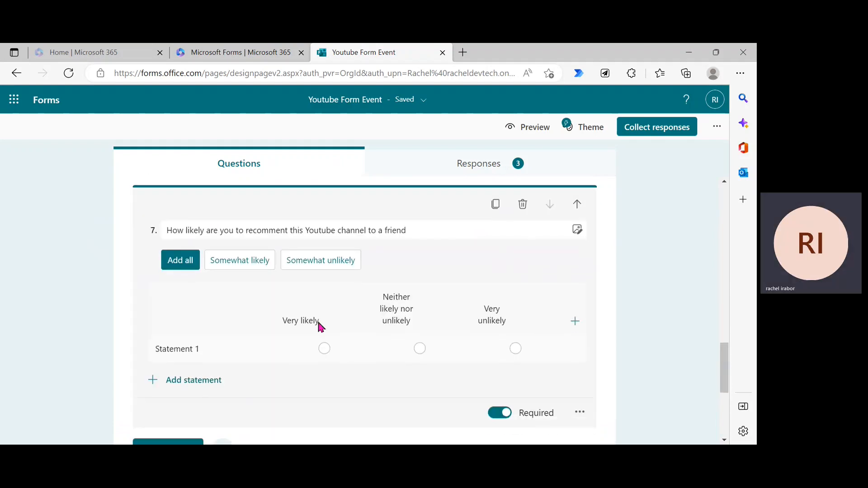
{"action": "left_click", "coordinate": [306, 322]}
{"action": "left_click", "coordinate": [406, 307]}
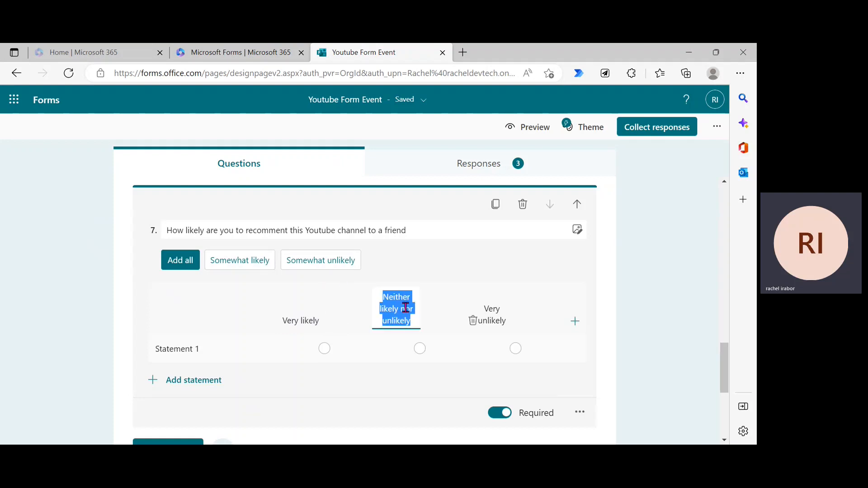
{"action": "left_click", "coordinate": [489, 315]}
{"action": "left_click", "coordinate": [648, 314]}
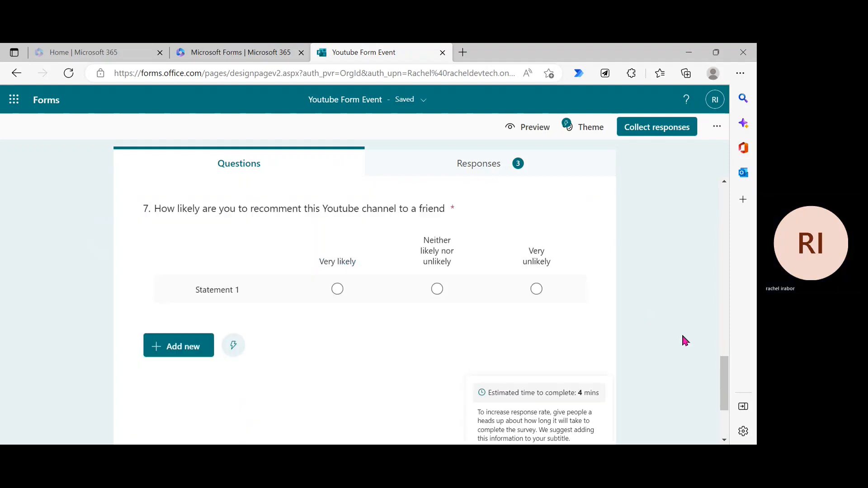
{"action": "left_click", "coordinate": [183, 346]}
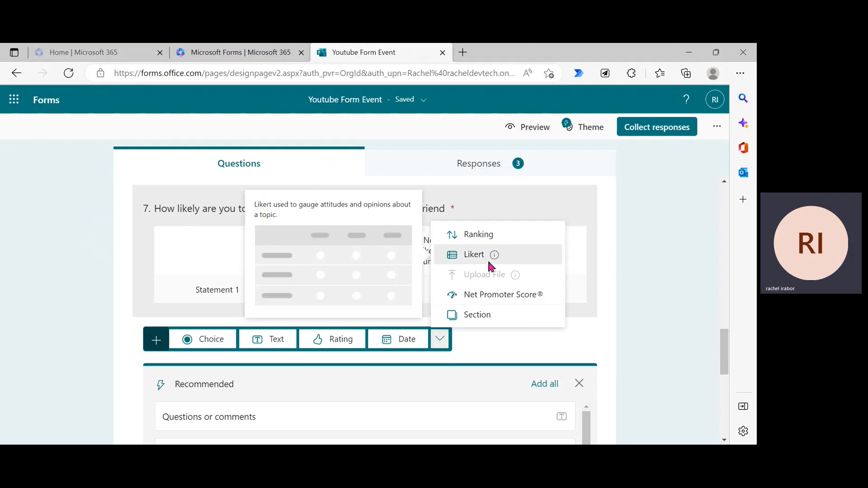
{"action": "left_click", "coordinate": [477, 236]}
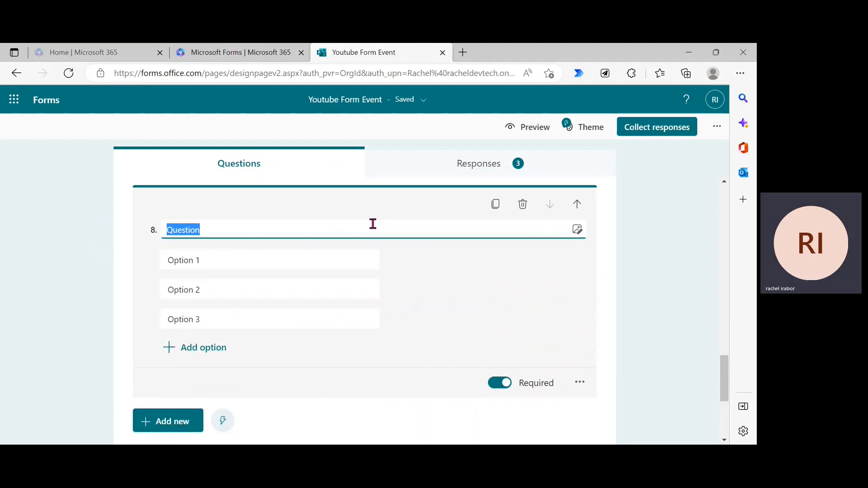
Step: Title question 8 'Have you checked my Podcast'
{"action": "key", "text": "BackSpace"}
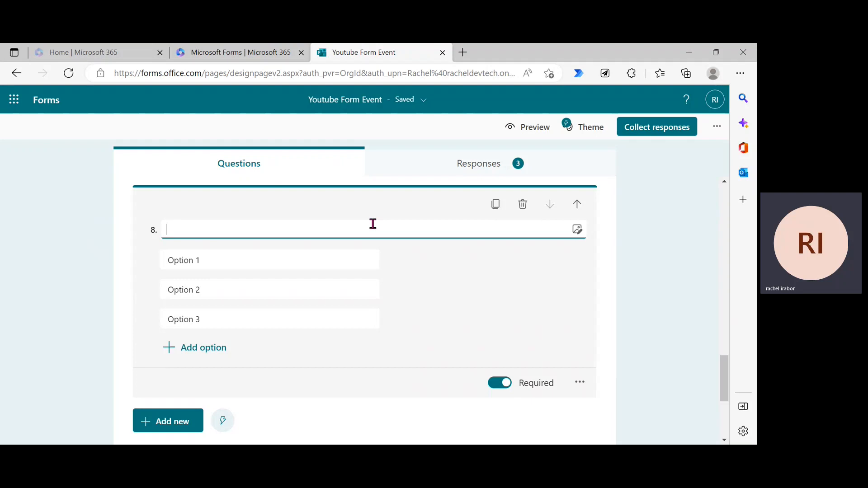
{"action": "type", "text": "Wh"}
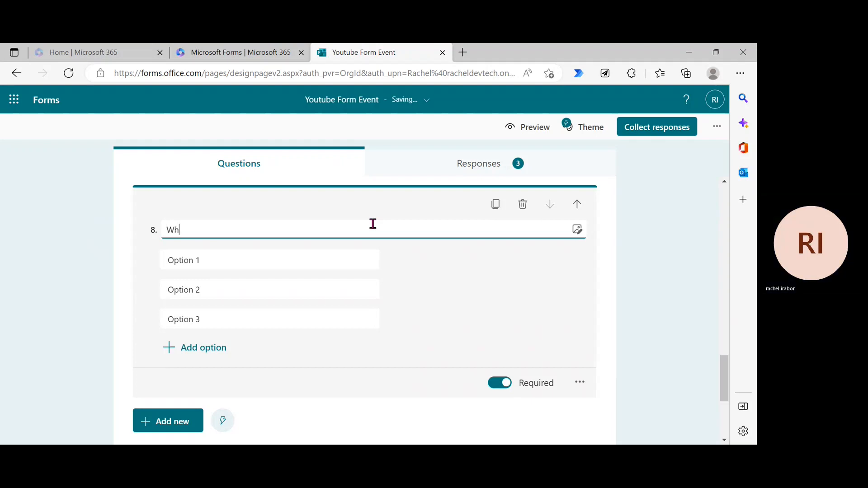
{"action": "type", "text": "at is my best"}
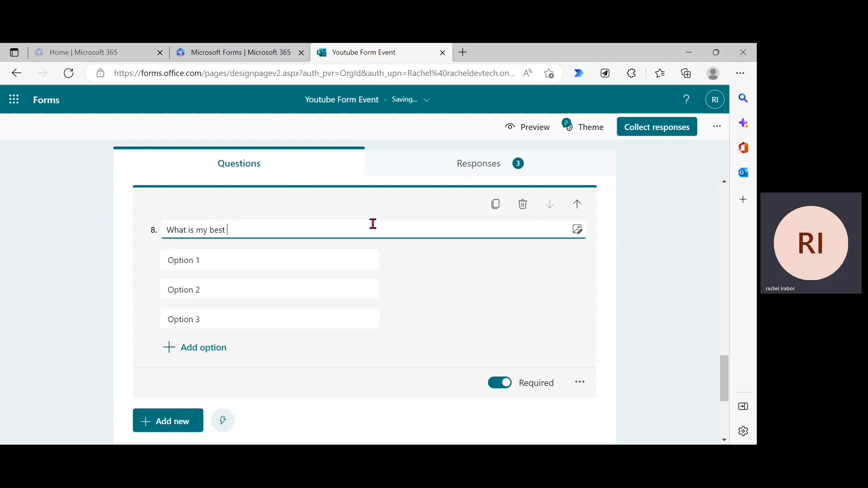
{"action": "key", "text": "BackSpace"}
{"action": "key", "text": "BackSpace"}
{"action": "key", "text": "BackSpace"}
{"action": "key", "text": "BackSpace"}
{"action": "key", "text": "BackSpace"}
{"action": "key", "text": "BackSpace"}
{"action": "key", "text": "BackSpace"}
{"action": "key", "text": "BackSpace"}
{"action": "key", "text": "BackSpace"}
{"action": "key", "text": "BackSpace"}
{"action": "key", "text": "BackSpace"}
{"action": "key", "text": "BackSpace"}
{"action": "key", "text": "BackSpace"}
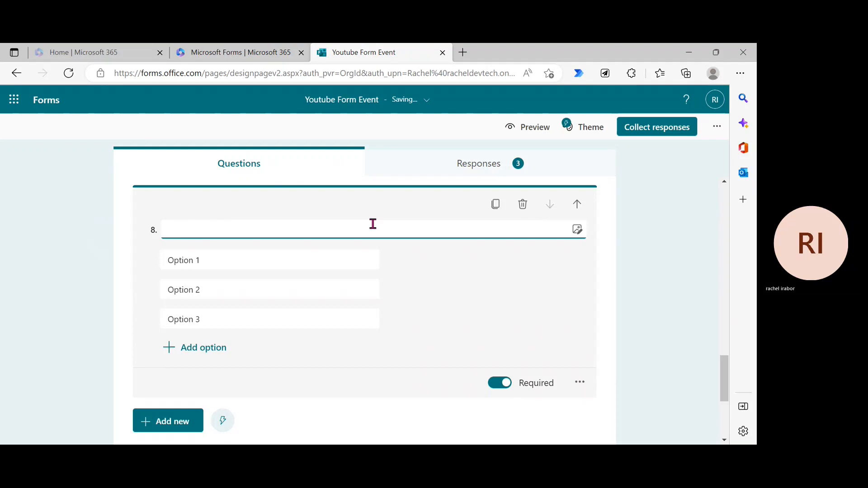
{"action": "type", "text": "What"}
{"action": "key", "text": "BackSpace"}
{"action": "key", "text": "BackSpace"}
{"action": "key", "text": "BackSpace"}
{"action": "key", "text": "BackSpace"}
{"action": "key", "text": "BackSpace"}
{"action": "type", "text": "Have "}
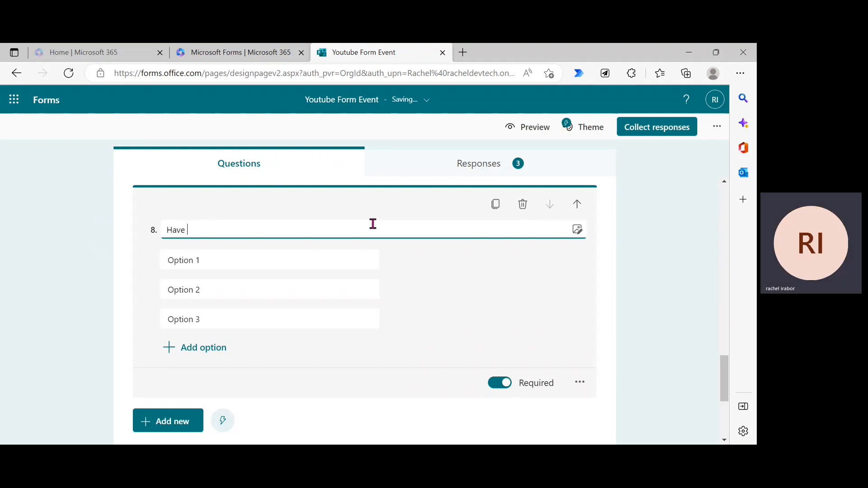
{"action": "type", "text": "you check"}
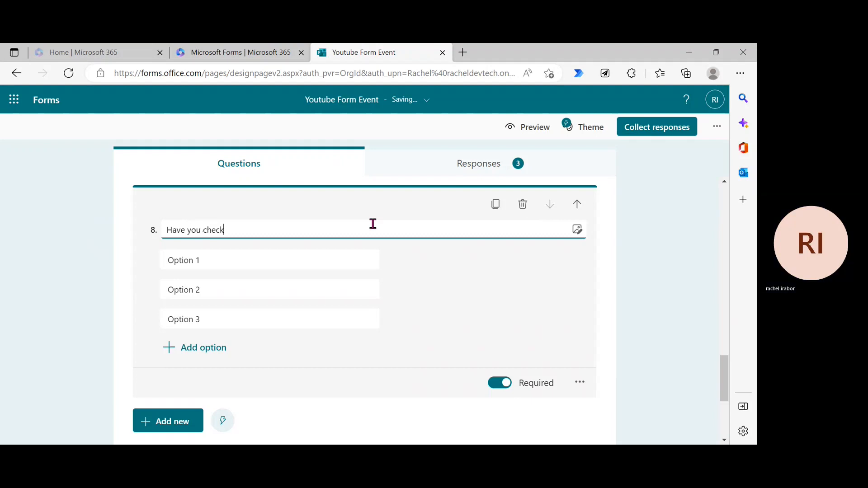
{"action": "type", "text": "ed my "}
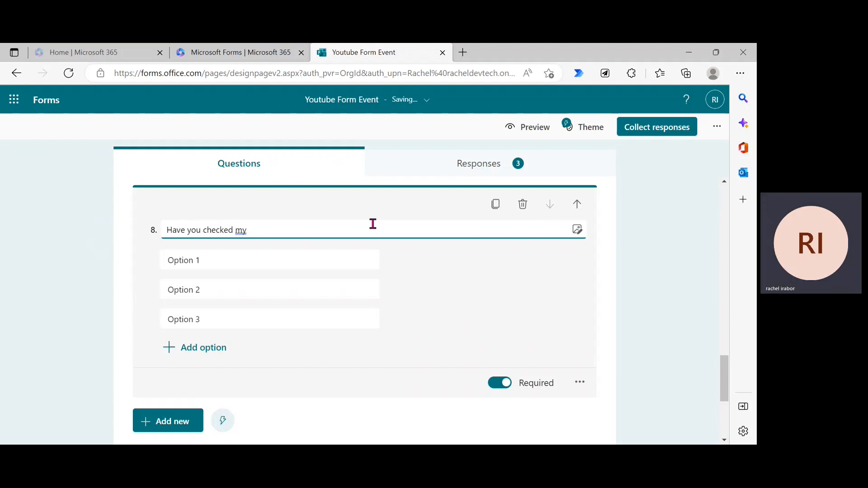
{"action": "type", "text": "Podca"}
{"action": "type", "text": "sr"}
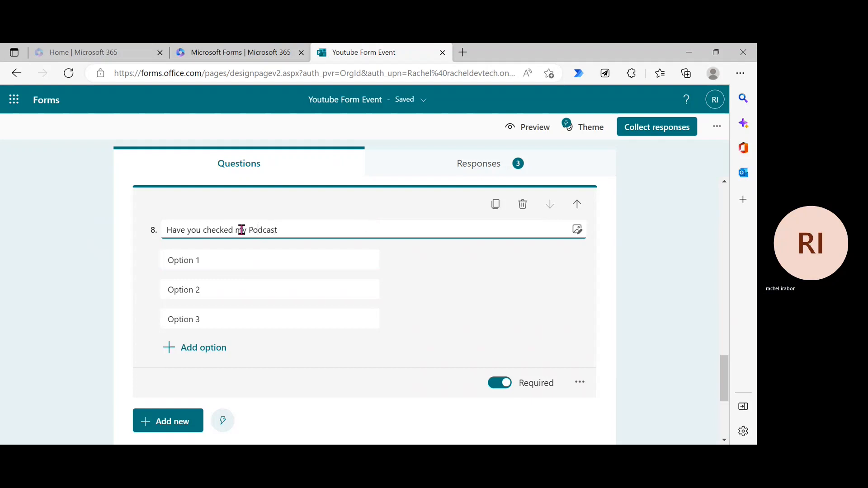
Step: Set the ranking options to No, Yes and Maybe and collapse the question
{"action": "left_click", "coordinate": [226, 259]}
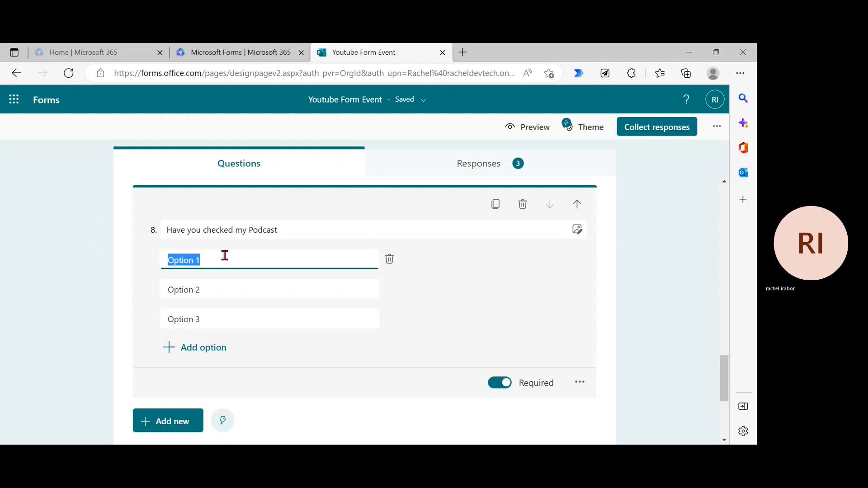
{"action": "key", "text": "BackSpace"}
{"action": "type", "text": "No"}
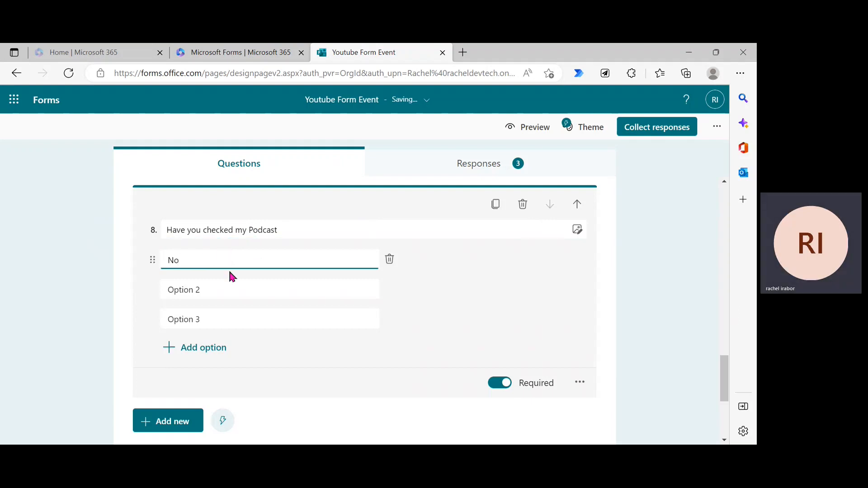
{"action": "left_click", "coordinate": [229, 293]}
{"action": "key", "text": "BackSpace"}
{"action": "type", "text": "Y"}
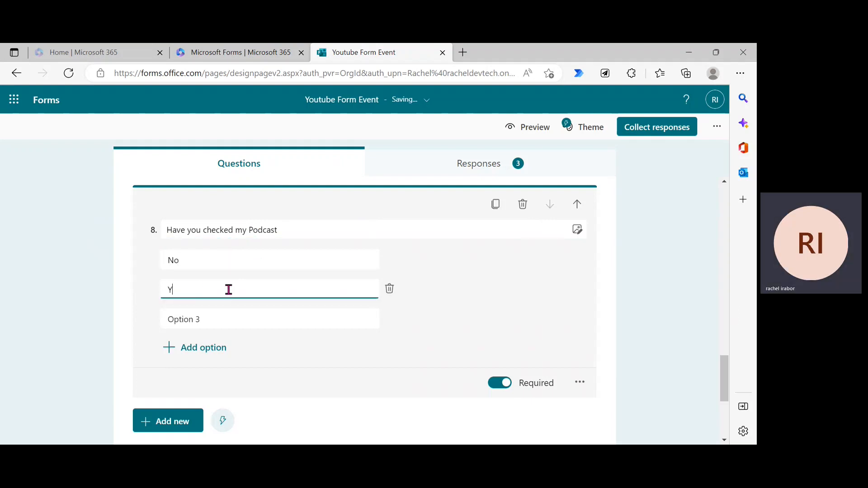
{"action": "type", "text": "es"}
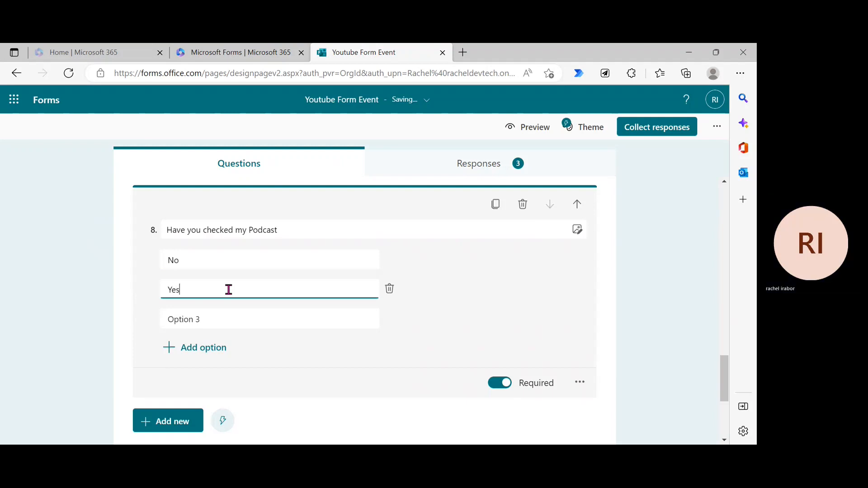
{"action": "left_click", "coordinate": [229, 319]}
{"action": "key", "text": "BackSpace"}
{"action": "type", "text": "Maybe"}
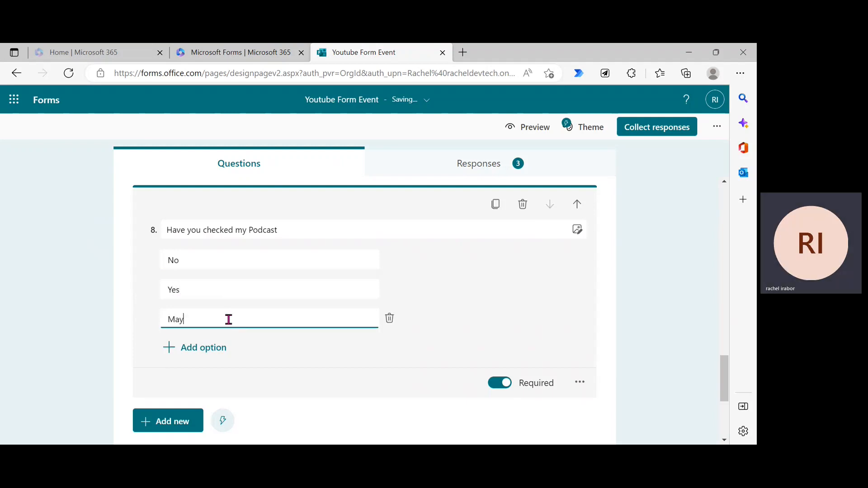
{"action": "left_click", "coordinate": [645, 273]}
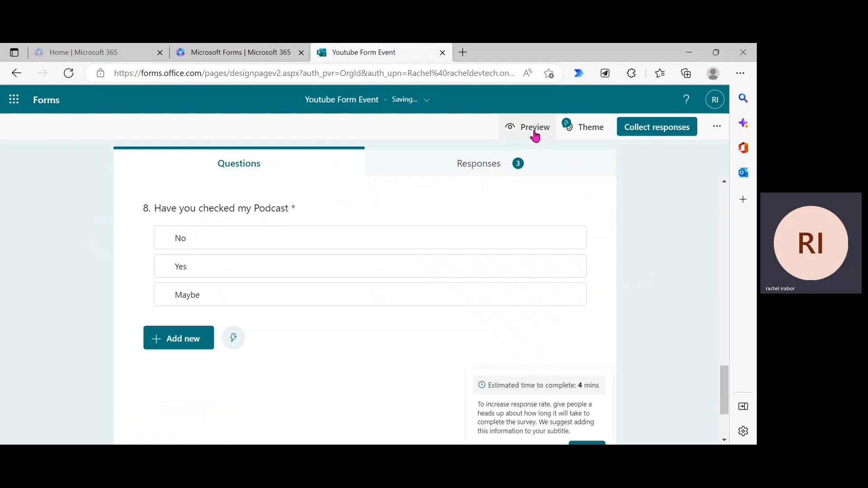
Step: In Preview, answer Female and fill in the respondent's name and contact number
{"action": "left_click", "coordinate": [533, 129]}
{"action": "scroll", "coordinate": [725, 190], "scroll_direction": "down", "scroll_amount": 3}
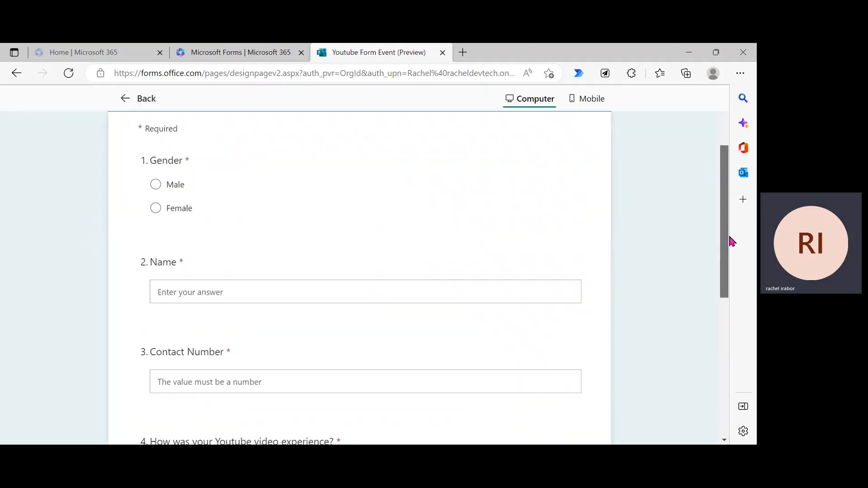
{"action": "left_click", "coordinate": [155, 208]}
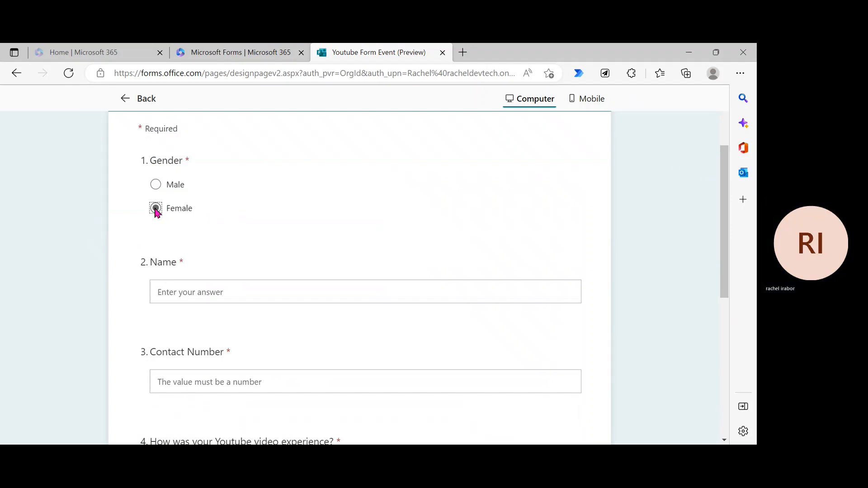
{"action": "left_click", "coordinate": [197, 290]}
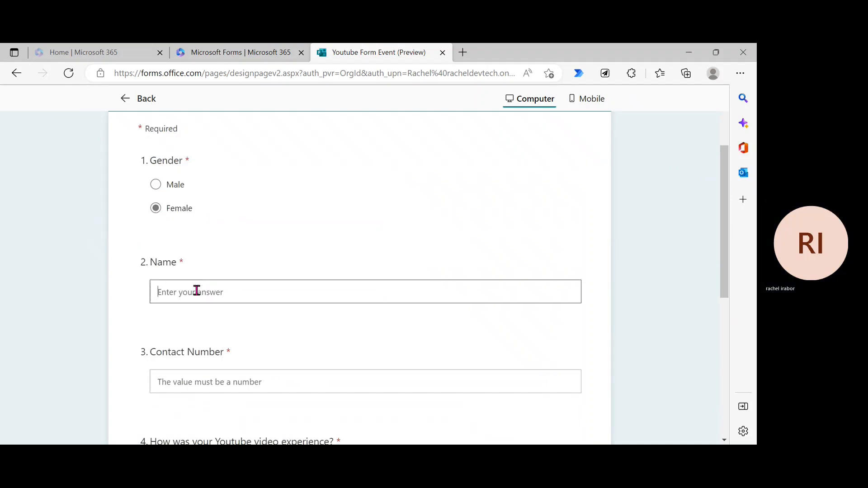
{"action": "type", "text": "Beauty"}
{"action": "left_click", "coordinate": [416, 389]}
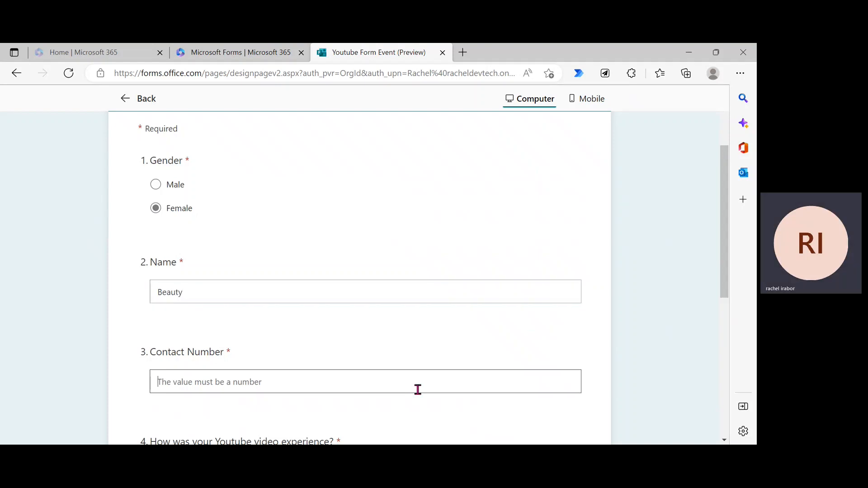
{"action": "type", "text": "7889654"}
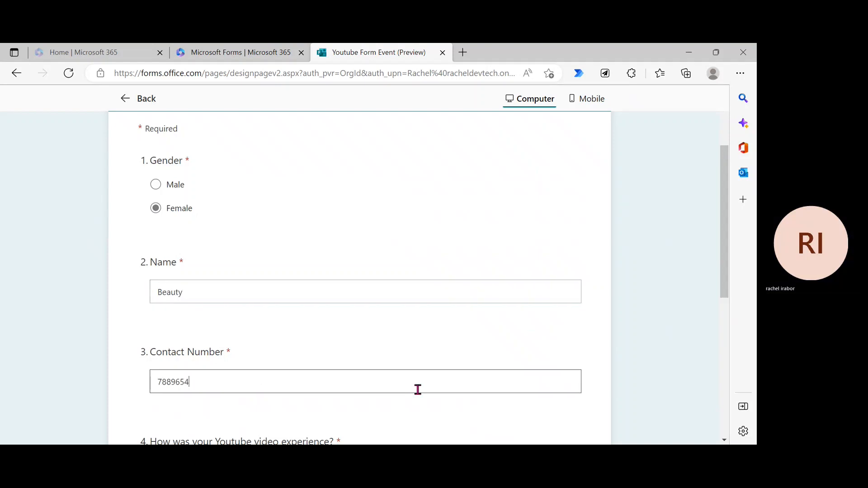
Step: Give the video experience the top rating, pick November 29, and advance to Section 1
{"action": "scroll", "coordinate": [727, 316], "scroll_direction": "down", "scroll_amount": 5}
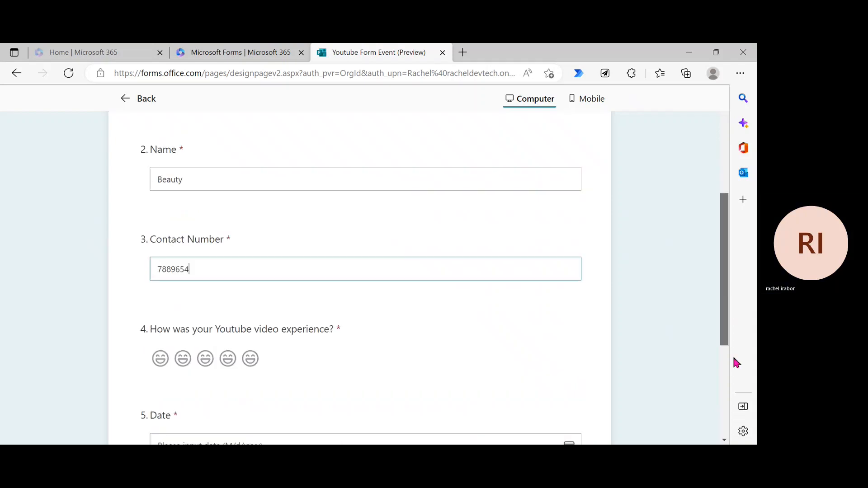
{"action": "left_click", "coordinate": [246, 245]}
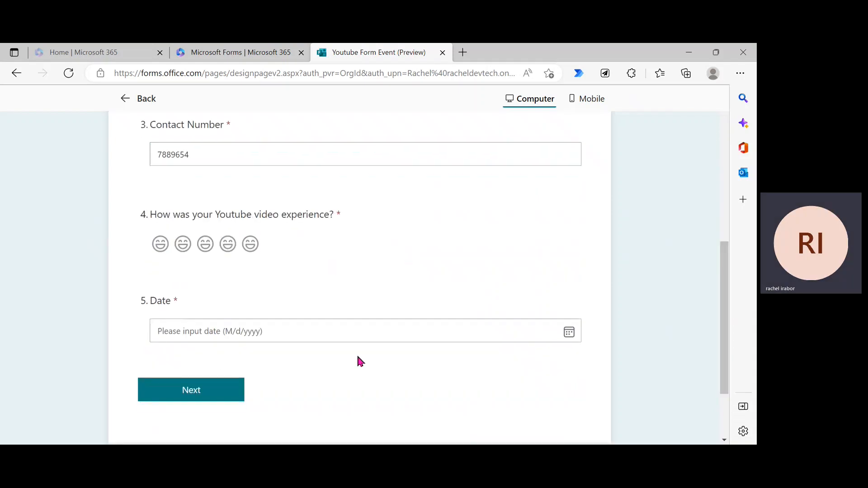
{"action": "left_click", "coordinate": [305, 334]}
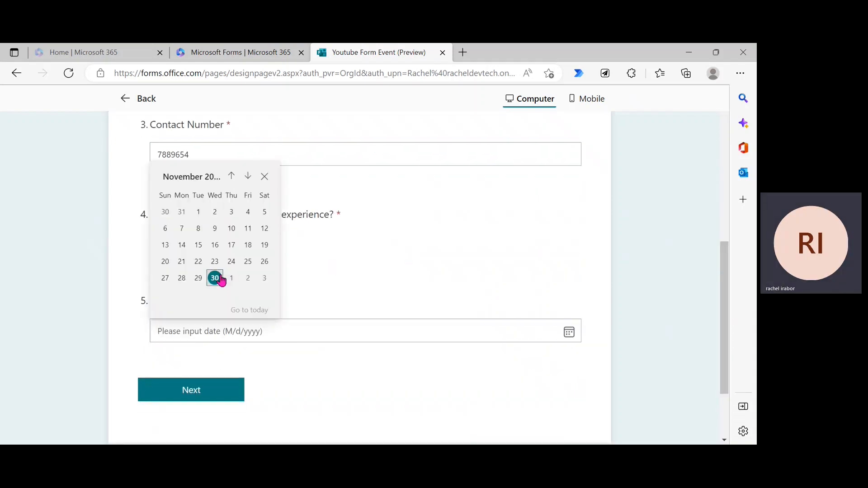
{"action": "left_click", "coordinate": [198, 280]}
{"action": "left_click", "coordinate": [221, 396]}
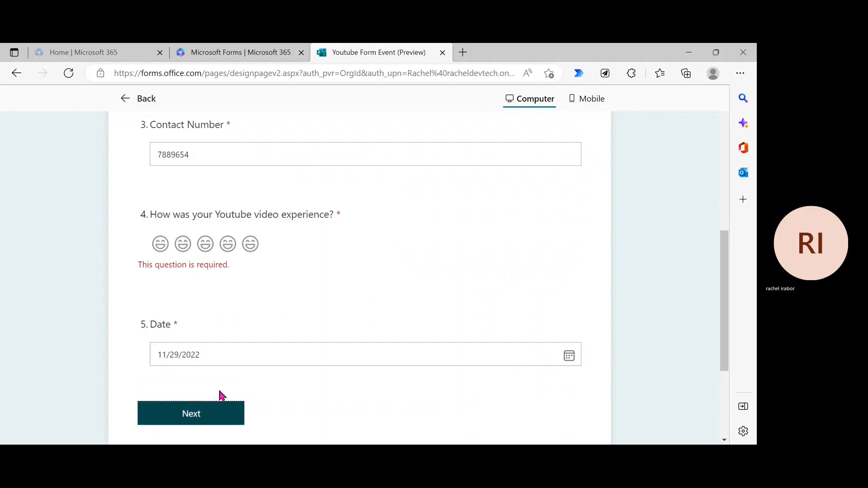
{"action": "left_click", "coordinate": [253, 244]}
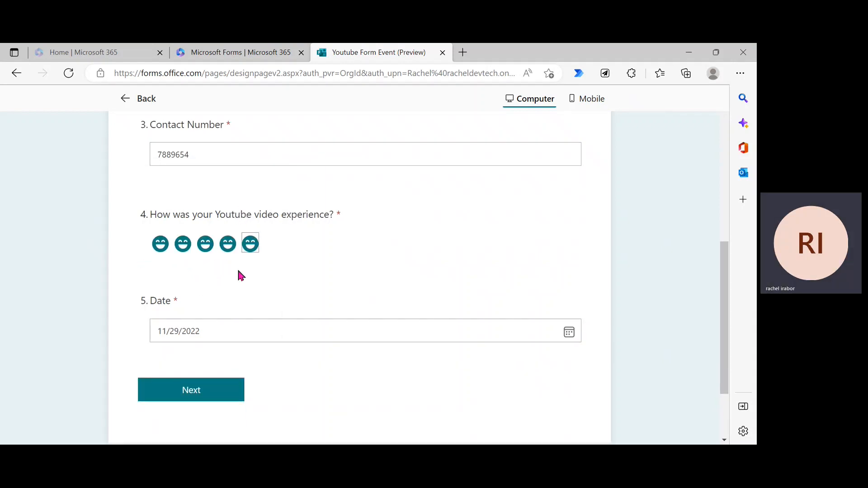
{"action": "left_click", "coordinate": [227, 390]}
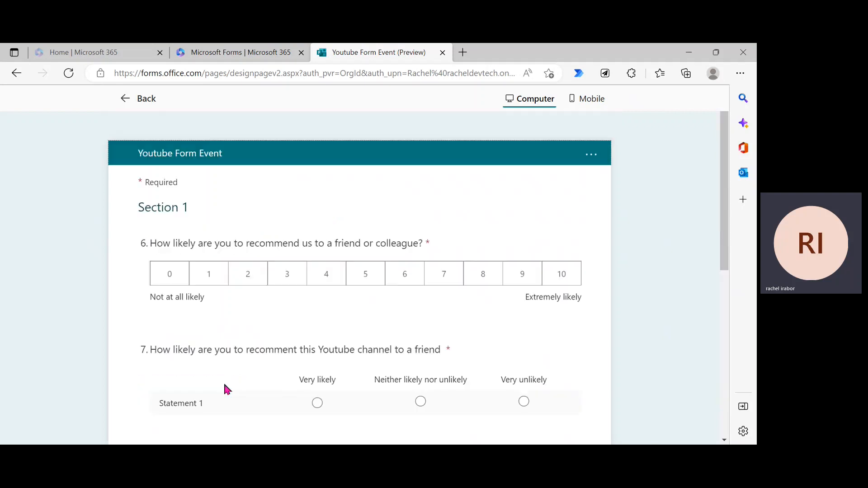
Step: Rate recommendation likelihood 9 and answer Statement 1 with Very likely
{"action": "left_click", "coordinate": [533, 284]}
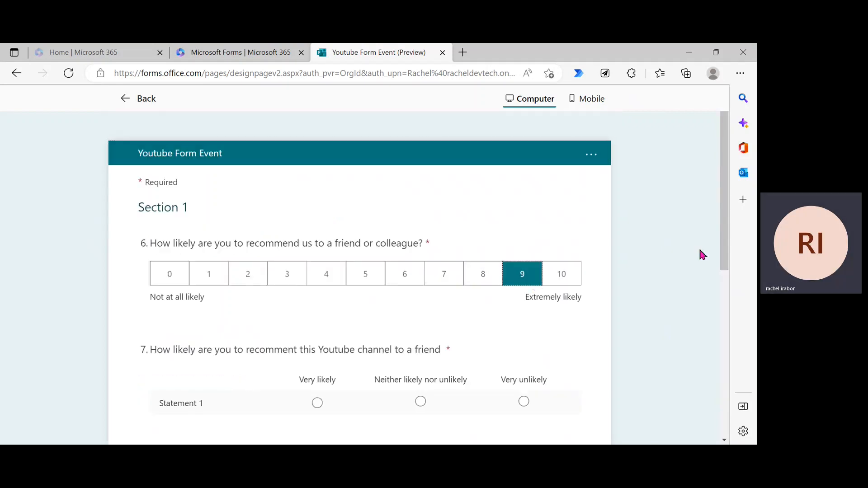
{"action": "left_click_drag", "start_coordinate": [723, 251], "coordinate": [724, 336]}
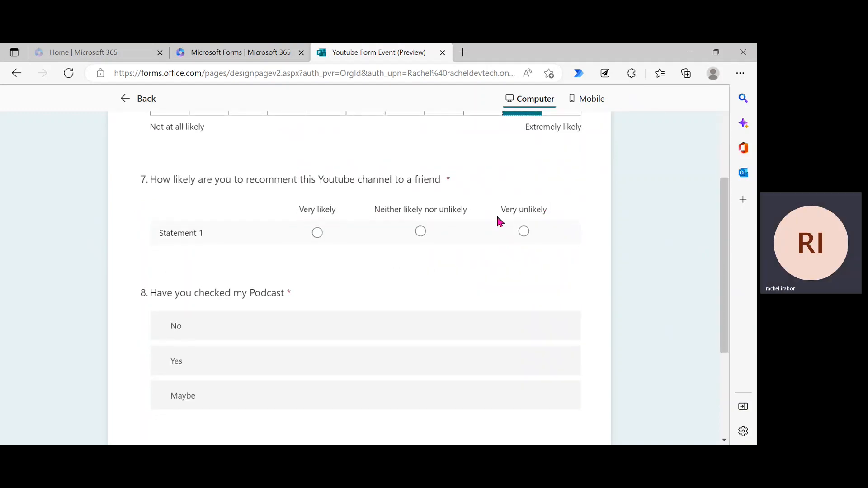
{"action": "left_click", "coordinate": [319, 232]}
Step: Rank the podcast options Yes, Maybe, No and submit the test response
{"action": "left_click", "coordinate": [196, 333]}
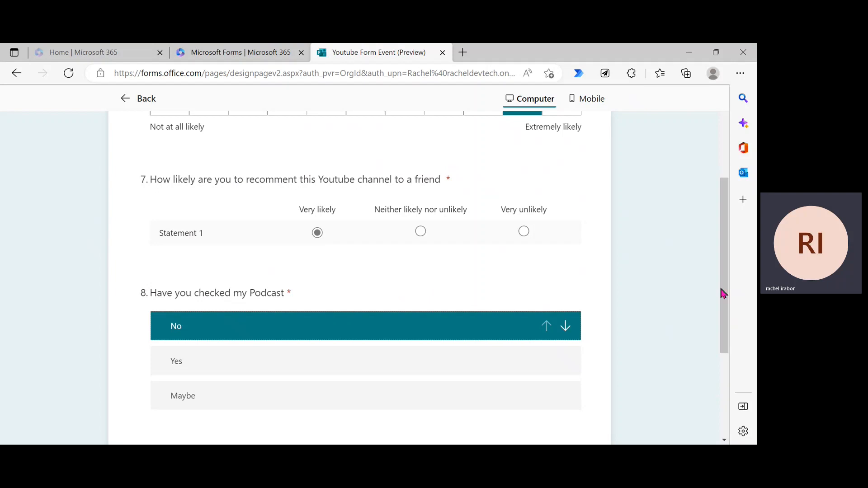
{"action": "left_click_drag", "start_coordinate": [722, 317], "coordinate": [741, 354]}
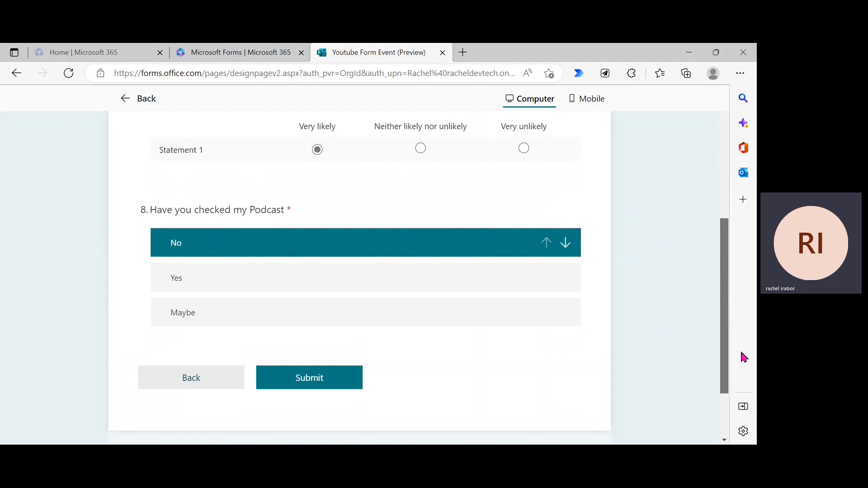
{"action": "left_click", "coordinate": [491, 288]}
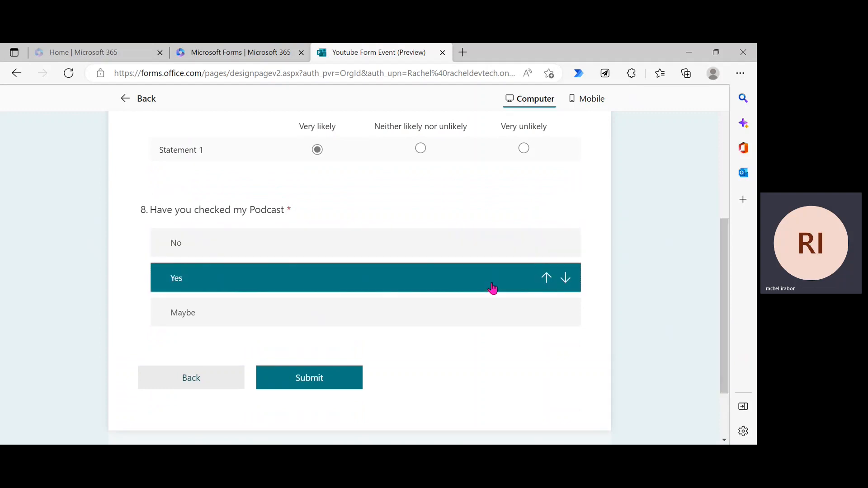
{"action": "left_click", "coordinate": [464, 313]}
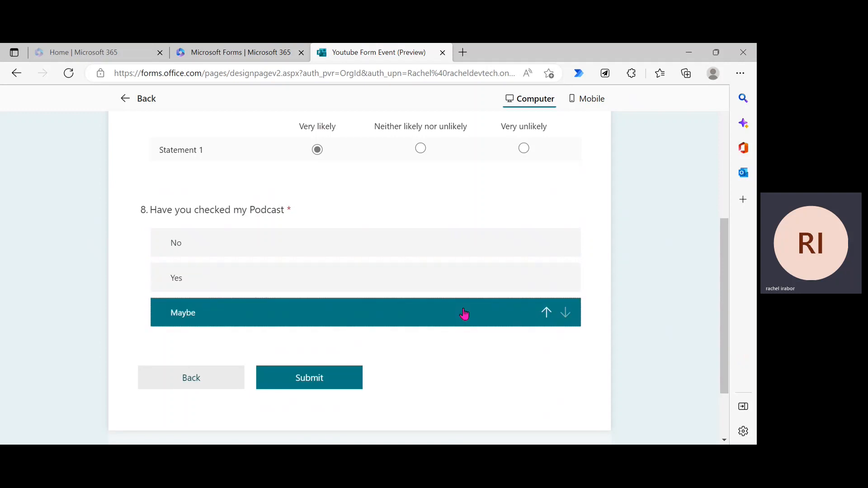
{"action": "left_click", "coordinate": [430, 285]}
{"action": "left_click", "coordinate": [412, 254]}
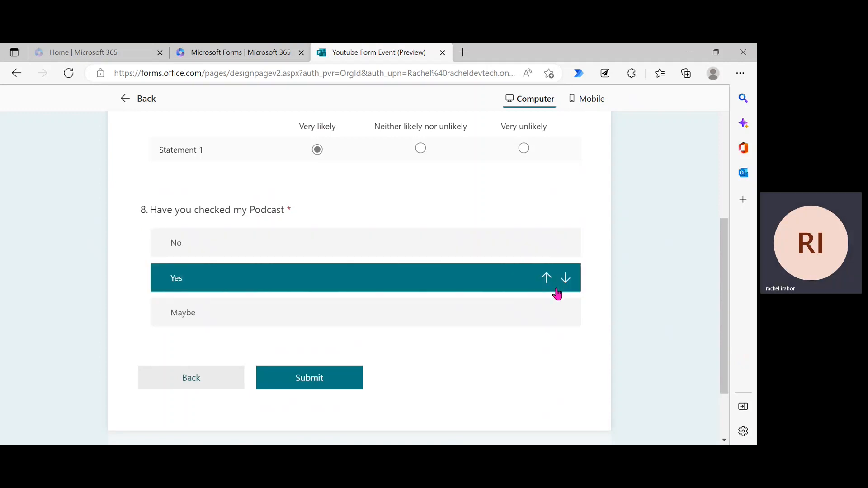
{"action": "left_click", "coordinate": [556, 289]}
{"action": "left_click", "coordinate": [545, 278]}
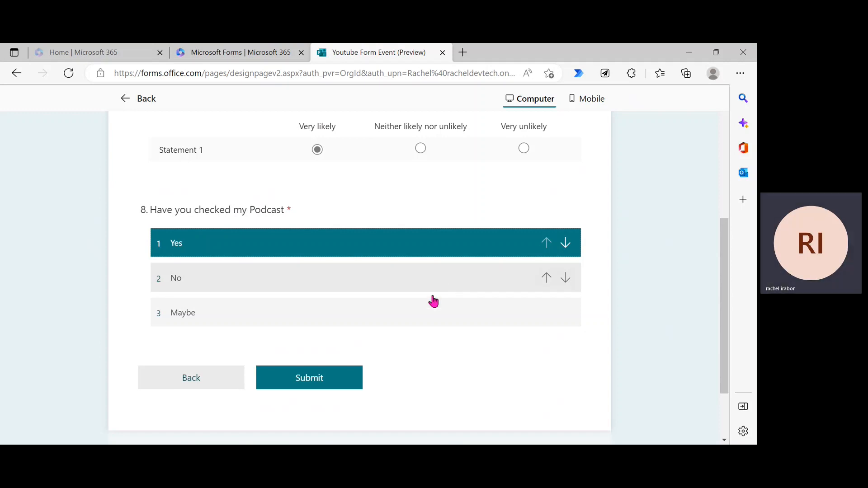
{"action": "left_click_drag", "start_coordinate": [434, 308], "coordinate": [427, 285]}
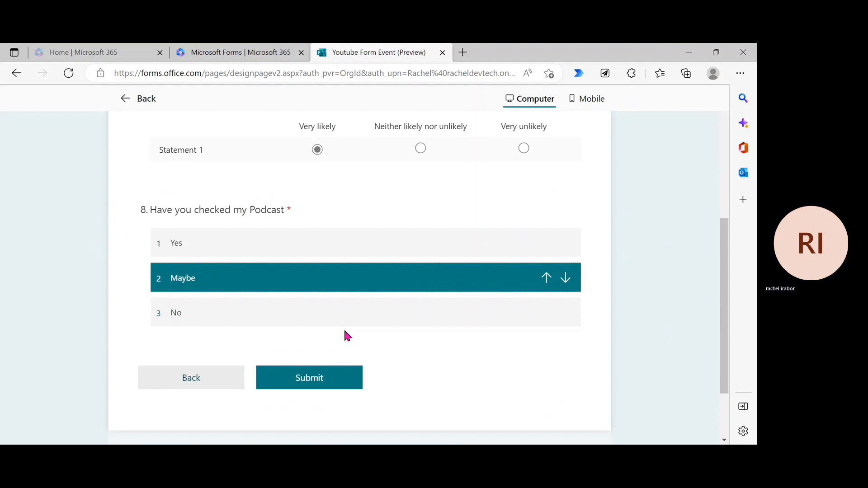
{"action": "left_click", "coordinate": [313, 383]}
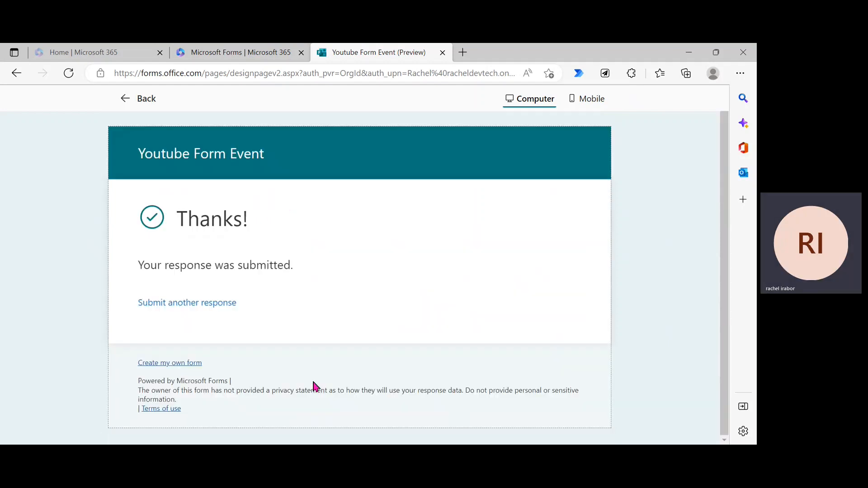
Step: Return to the form editor, scroll through the questions, and open then dismiss the more-options menu
{"action": "left_click", "coordinate": [130, 108]}
{"action": "left_click", "coordinate": [725, 282]}
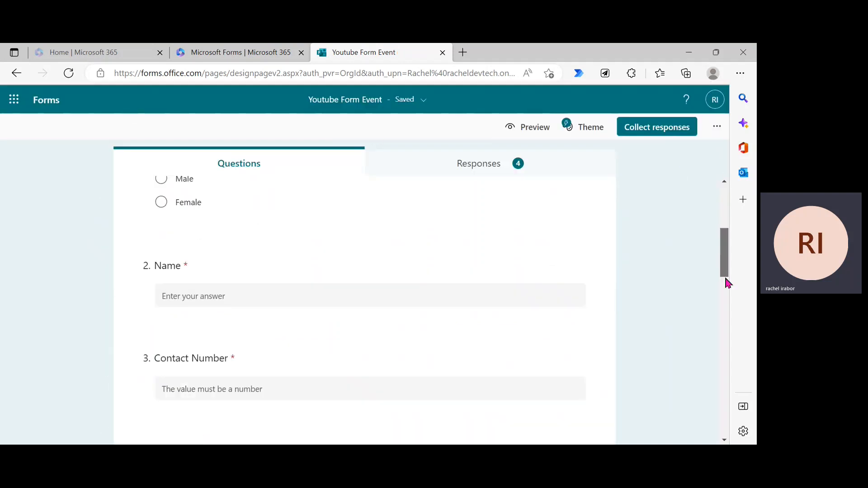
{"action": "left_click_drag", "start_coordinate": [724, 283], "coordinate": [726, 442]}
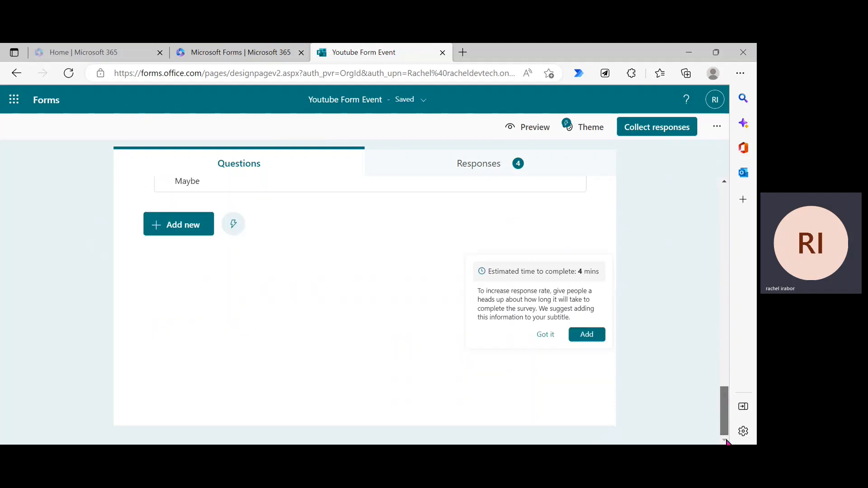
{"action": "scroll", "coordinate": [716, 364], "scroll_direction": "up", "scroll_amount": 5}
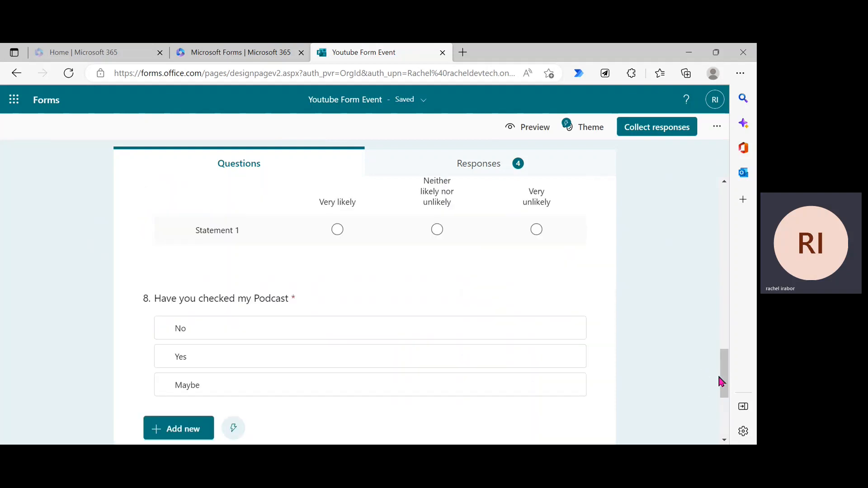
{"action": "left_click_drag", "start_coordinate": [723, 381], "coordinate": [748, 176]}
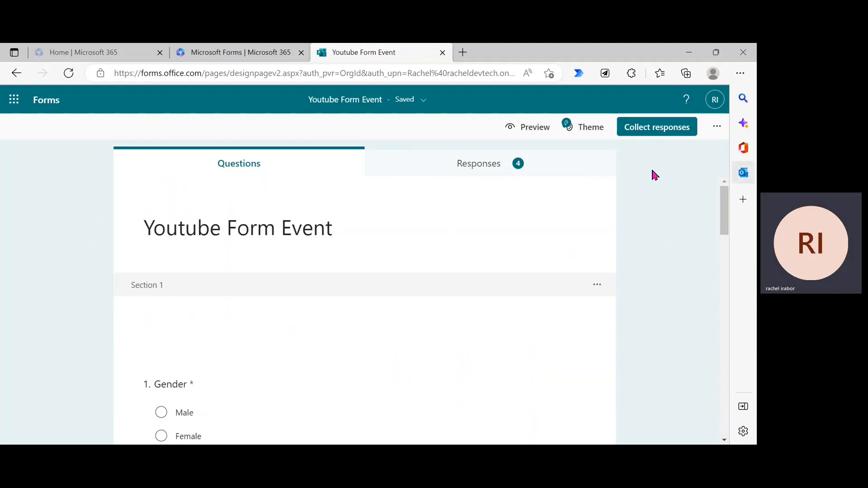
{"action": "left_click", "coordinate": [717, 129]}
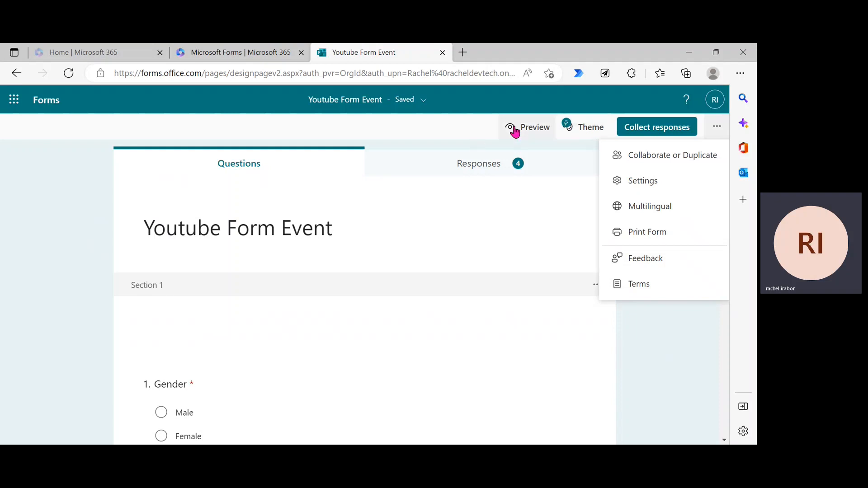
{"action": "left_click", "coordinate": [467, 129]}
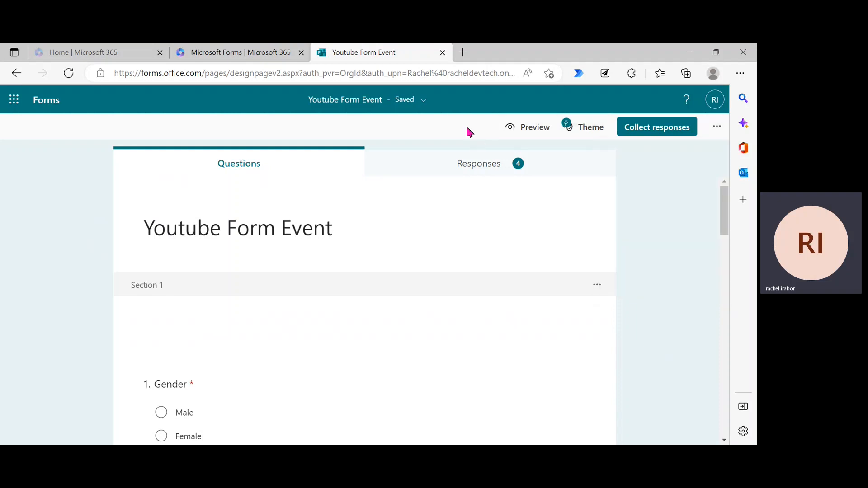